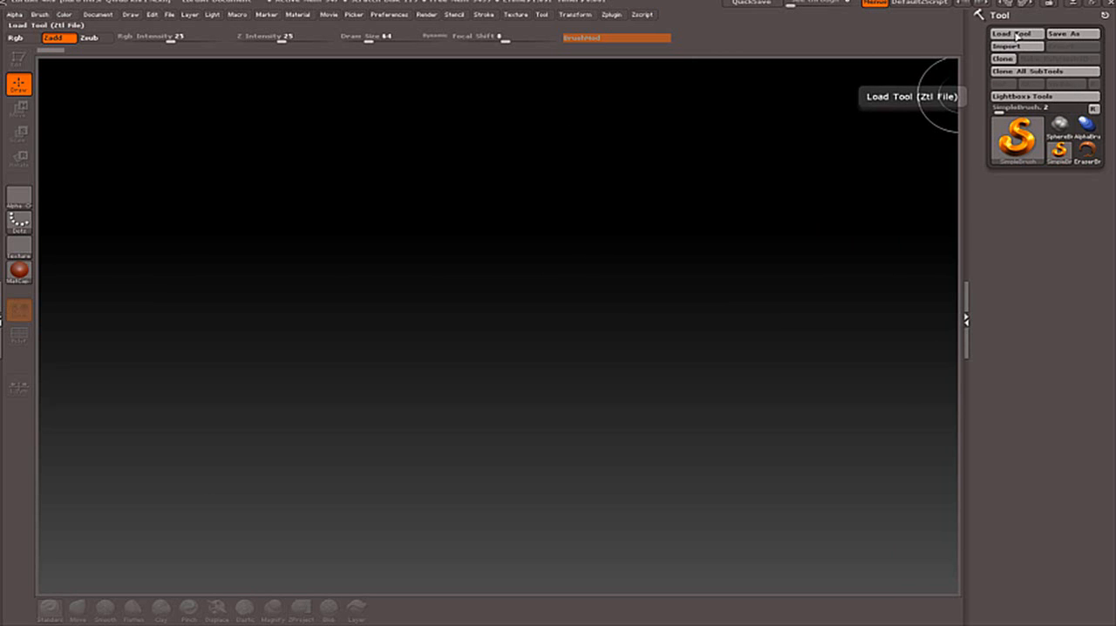
Load the Leaf.ZTL tool and draw a large leaf in the middle of the canvas.
left_click(1017, 35)
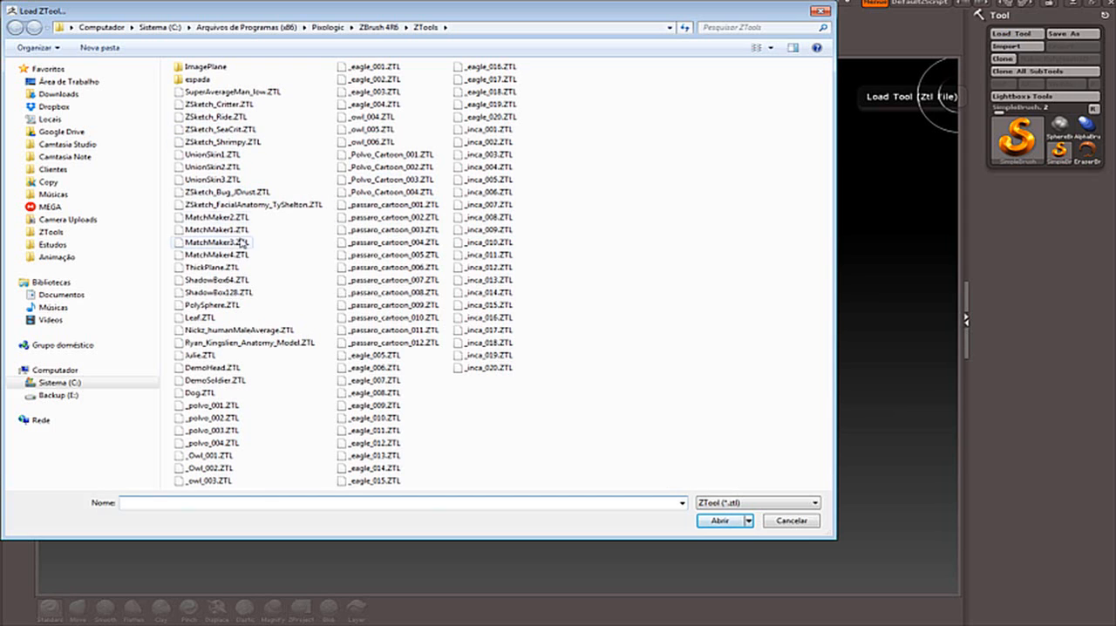
left_click(206, 318)
double_click(206, 318)
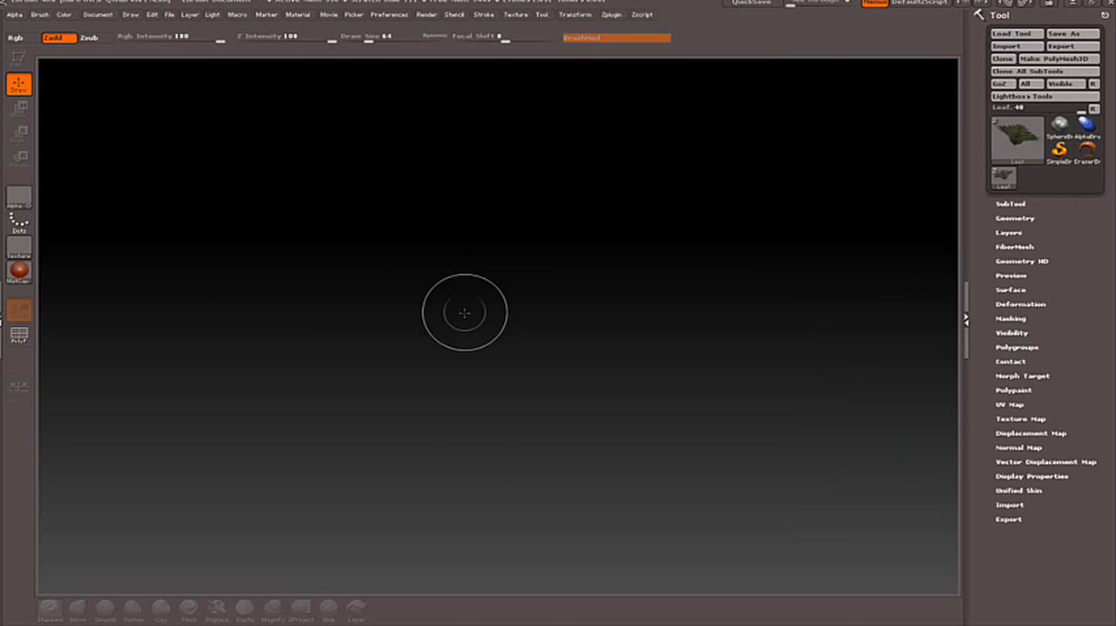
mouse_move(471, 322)
left_mouse_down()
mouse_move(507, 350)
mouse_move(496, 493)
mouse_move(453, 519)
left_mouse_up()
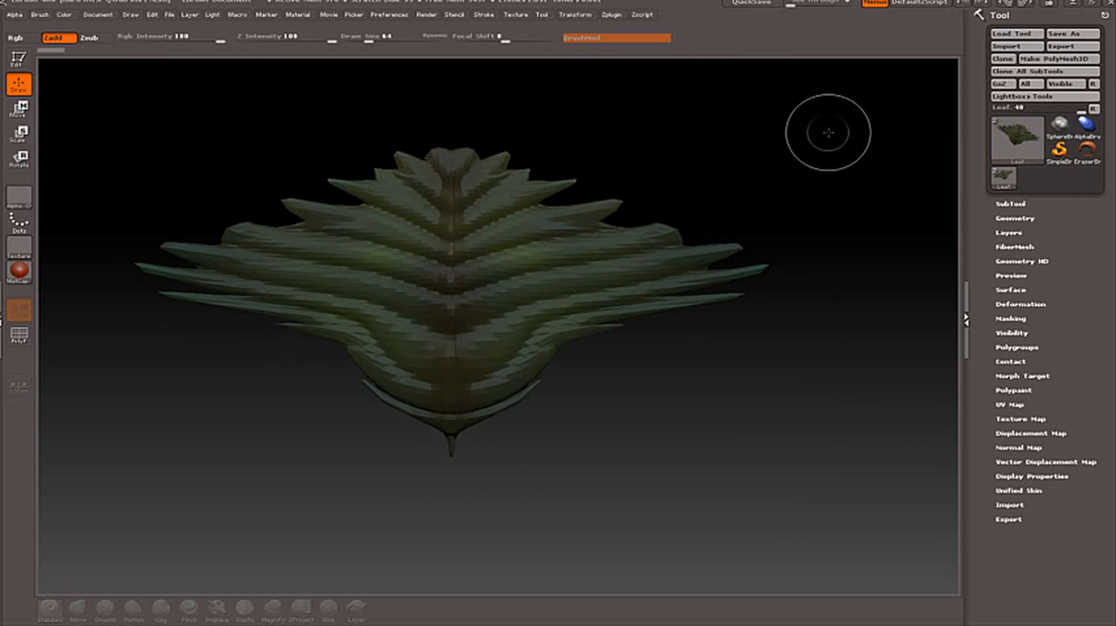
Clear the canvas, load the Dog.ZTL tool and draw the dog on the canvas.
key("ctrl+n")
left_click(1013, 35)
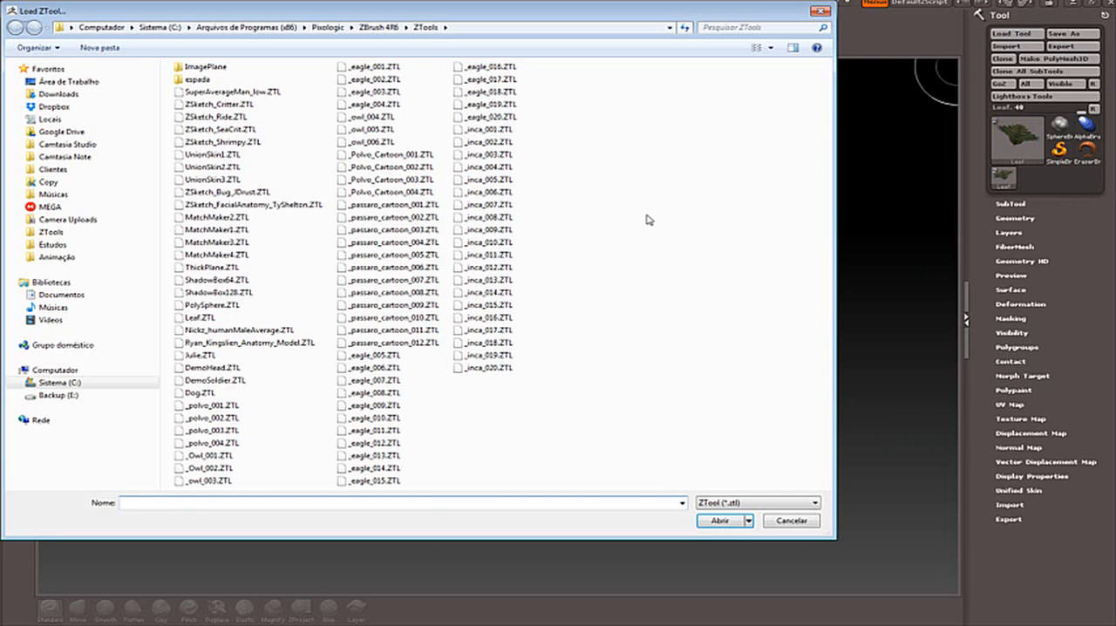
double_click(200, 394)
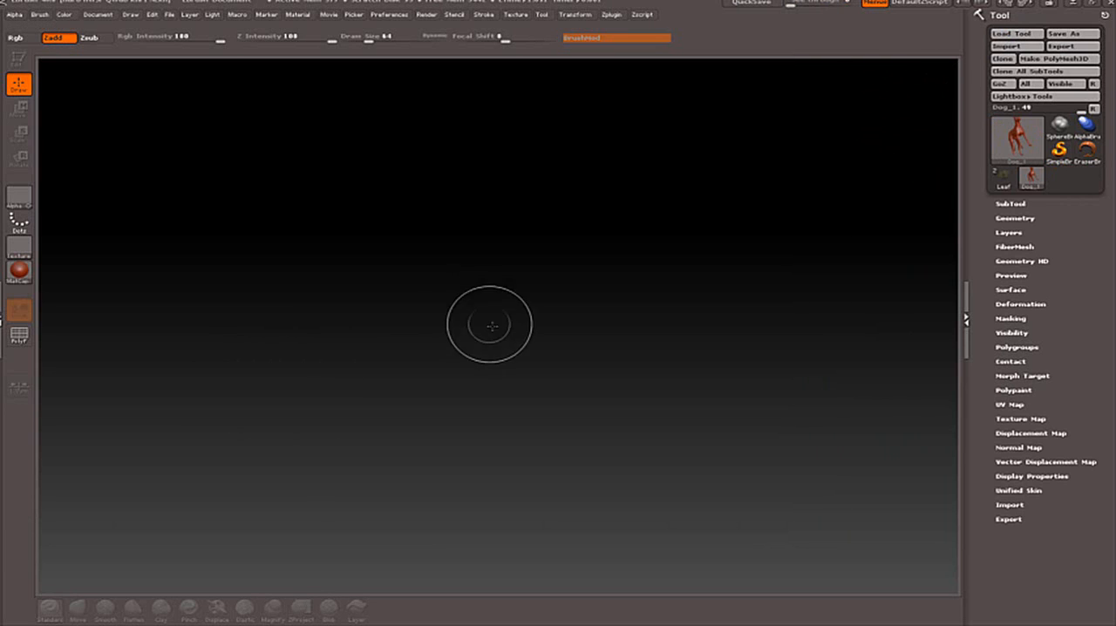
mouse_move(427, 306)
left_mouse_down()
mouse_move(568, 356)
mouse_move(513, 493)
mouse_move(602, 545)
left_mouse_up()
key("t")
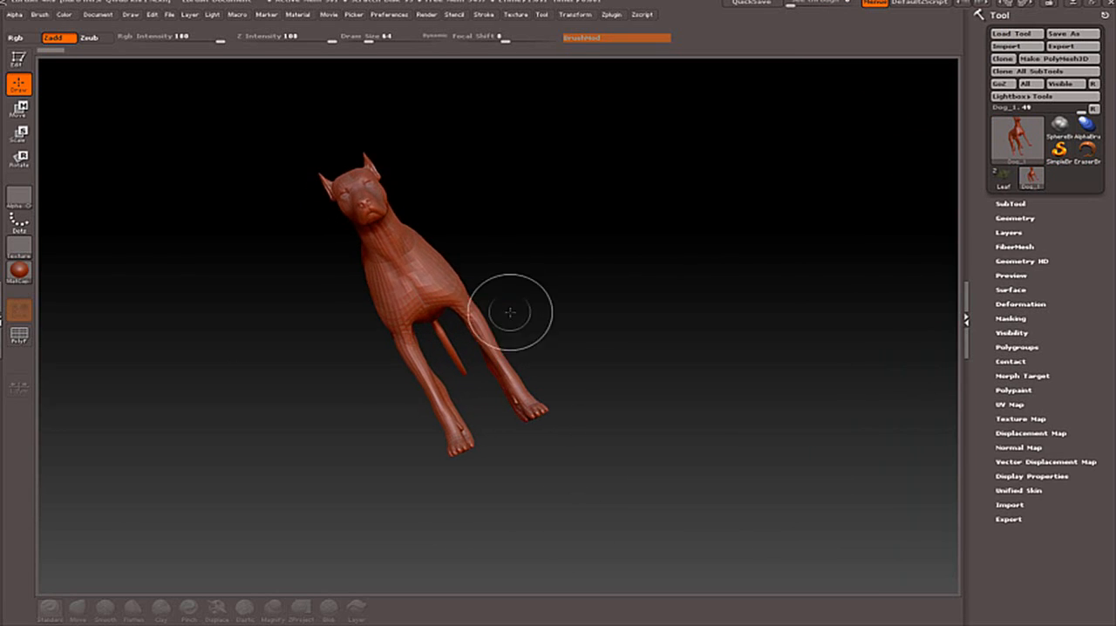
Load the next user interface layout and turn on Edit mode for the dog.
left_click(1027, 7)
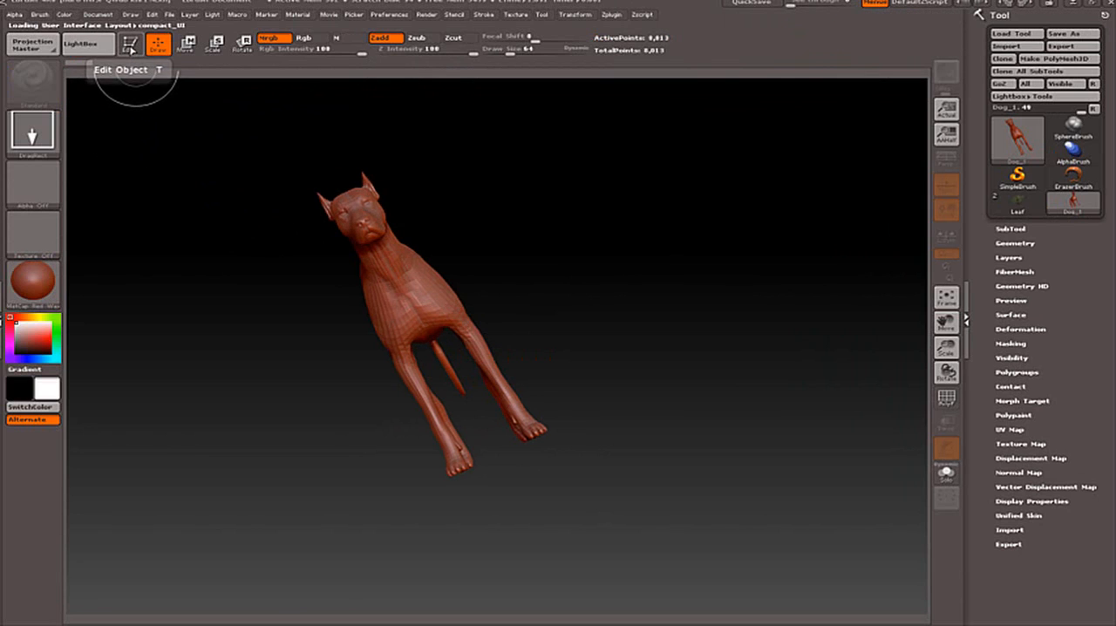
left_click(129, 46)
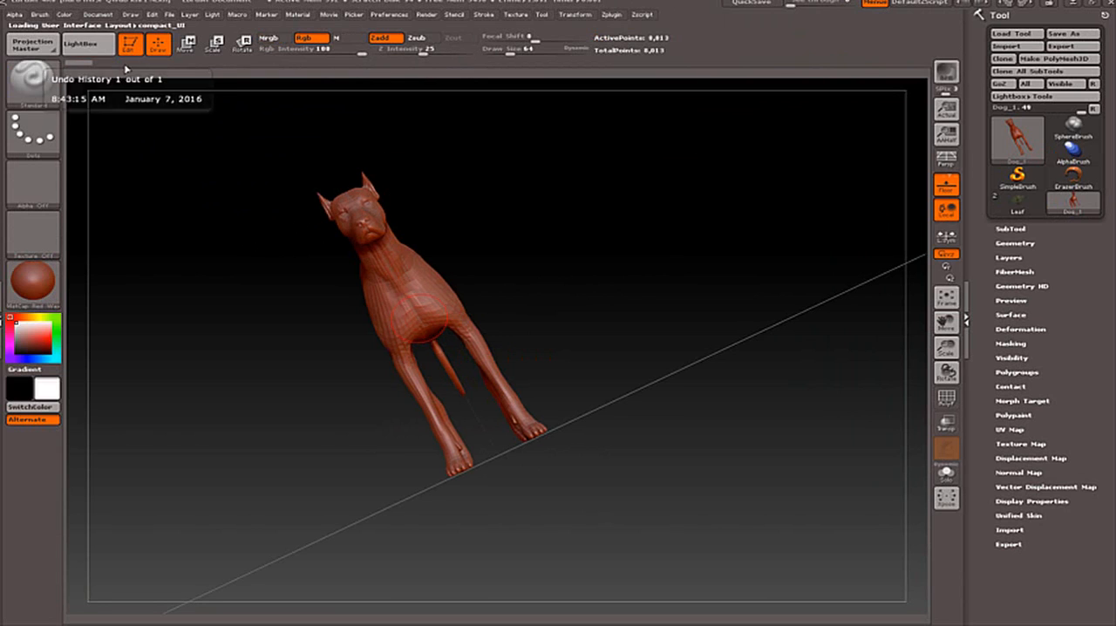
Toggle the floor grid off and on, and rotate the dog to a three-quarter view above the floor.
left_click(948, 186)
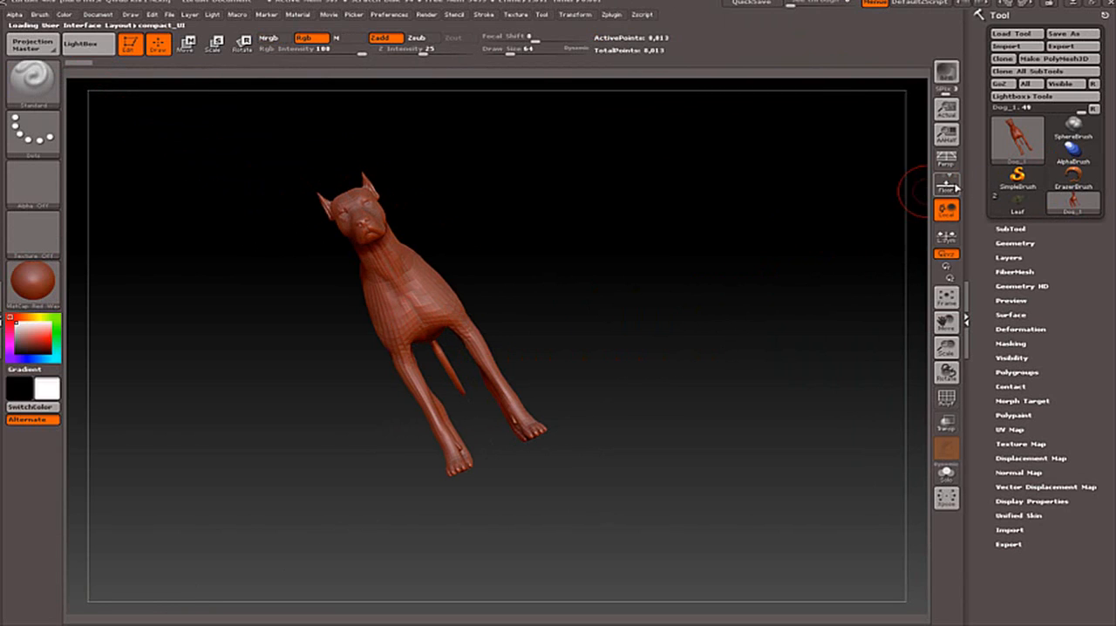
left_click(948, 187)
left_click(950, 190)
left_click(948, 186)
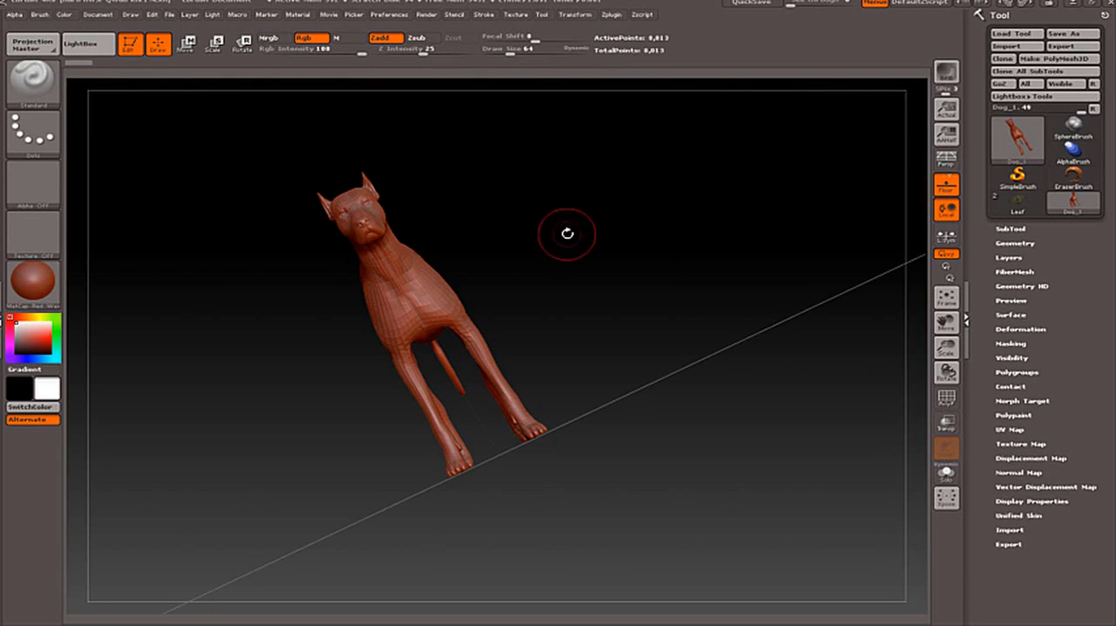
mouse_move(567, 232)
left_mouse_down()
mouse_move(609, 236)
mouse_move(587, 265)
mouse_move(601, 278)
mouse_move(579, 262)
mouse_move(515, 311)
mouse_move(544, 325)
mouse_move(538, 335)
left_mouse_up()
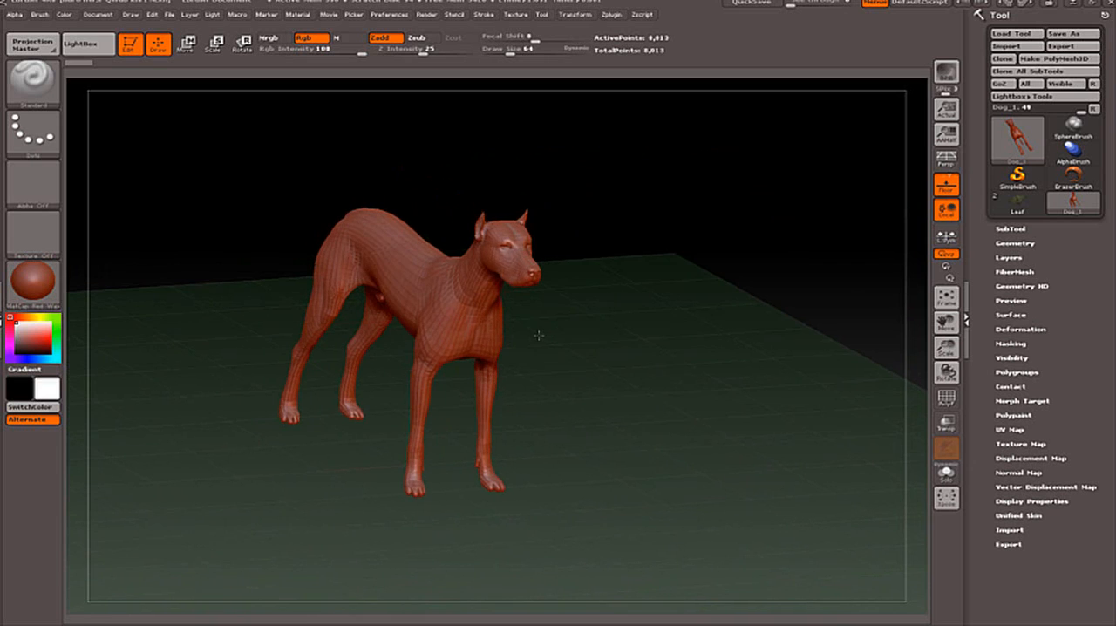
Turn off Edit mode and draw many extra dog copies in various sizes and orientations across the canvas.
left_click(133, 48)
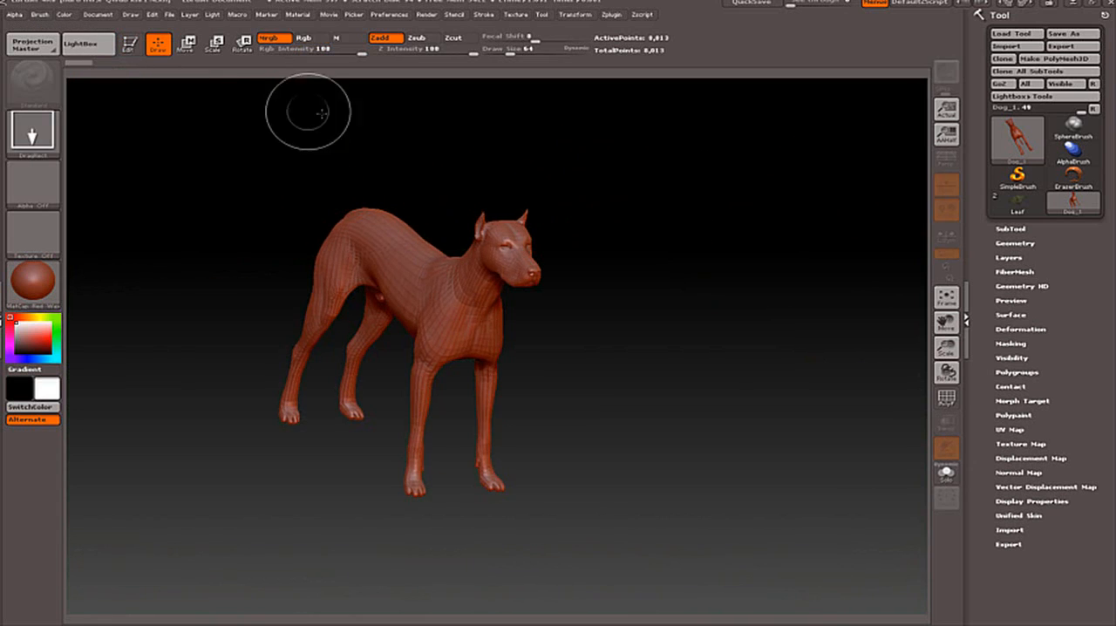
mouse_move(631, 279)
left_mouse_down()
mouse_move(645, 349)
mouse_move(608, 419)
left_mouse_up()
left_click_drag(560, 321, 506, 406)
left_click_drag(418, 325, 382, 382)
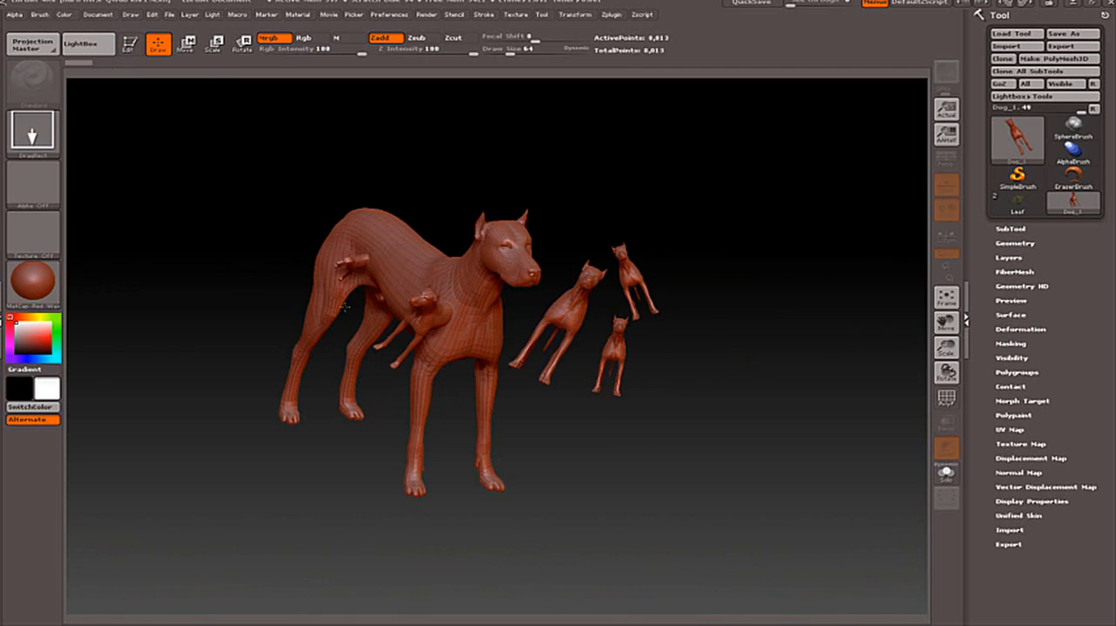
left_click_drag(351, 269, 285, 267)
left_click_drag(224, 273, 248, 373)
left_click_drag(286, 312, 351, 397)
mouse_move(690, 227)
left_mouse_down()
mouse_move(757, 288)
mouse_move(780, 355)
left_mouse_up()
left_click_drag(742, 345, 722, 403)
left_click_drag(431, 388, 347, 412)
left_click_drag(233, 360, 259, 430)
left_click_drag(337, 390, 410, 443)
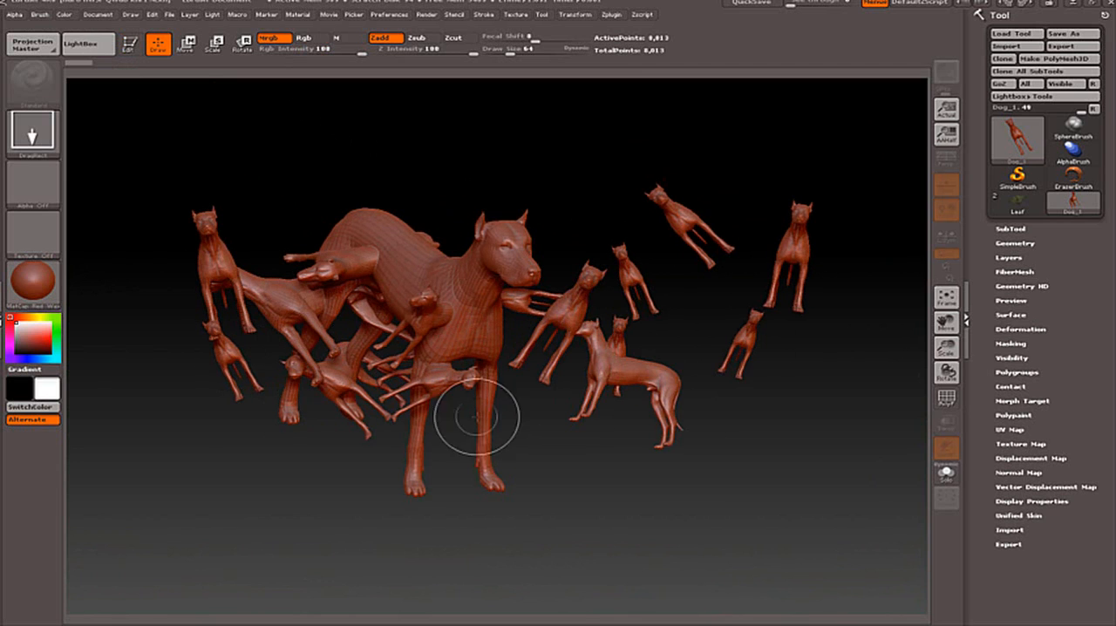
left_click_drag(601, 415, 669, 453)
mouse_move(779, 205)
left_mouse_down()
mouse_move(643, 211)
mouse_move(593, 306)
left_mouse_up()
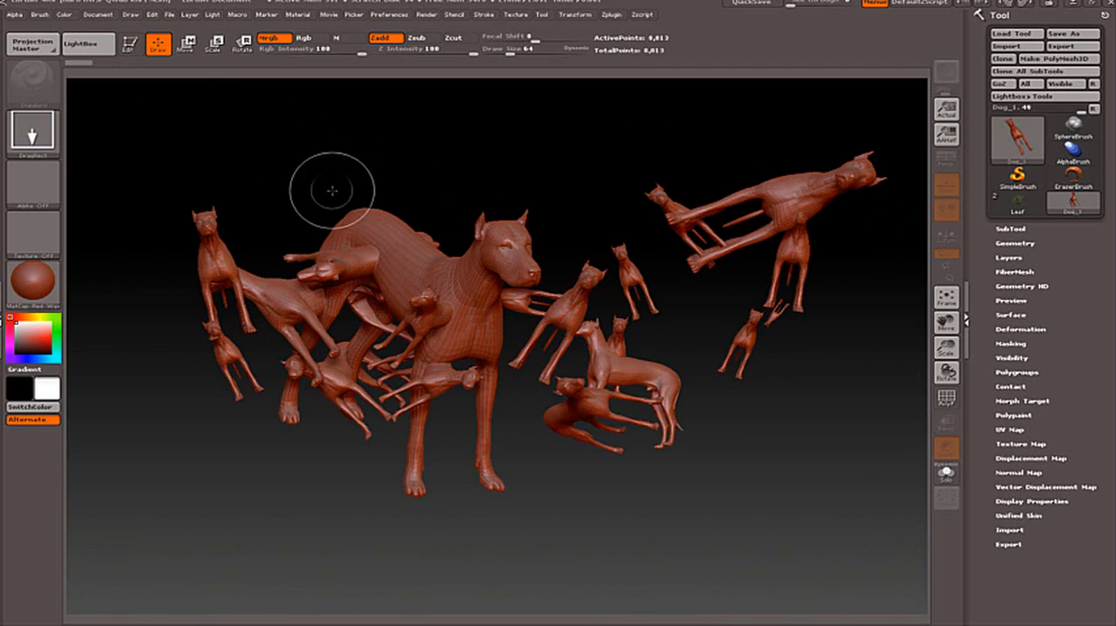
Fully initialize ZBrush to delete all loaded tools and document data.
left_click(397, 15)
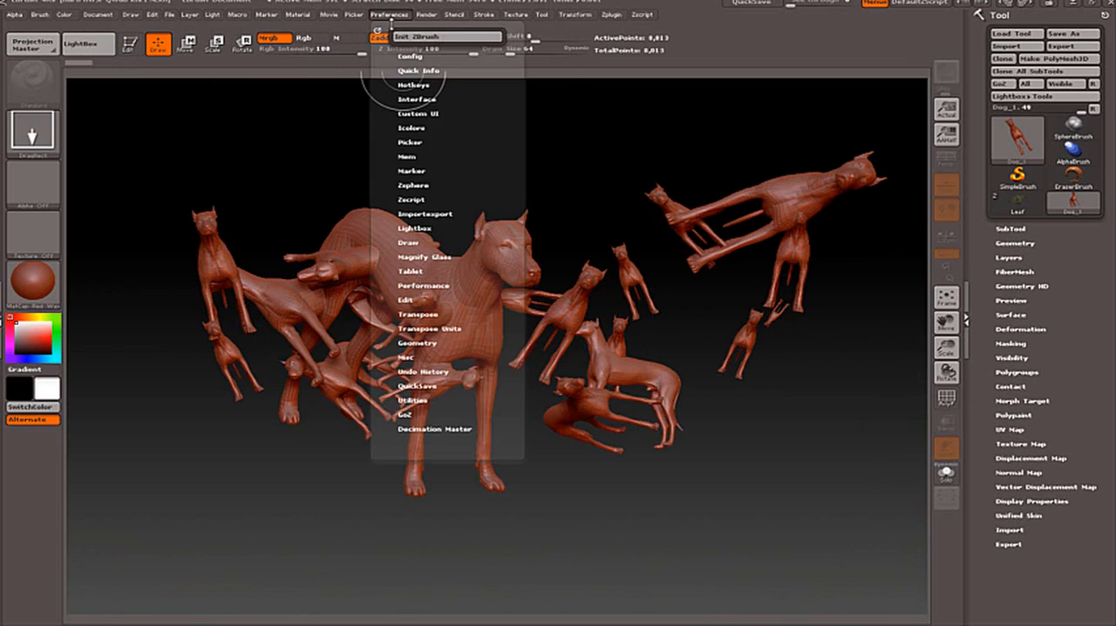
left_click(389, 14)
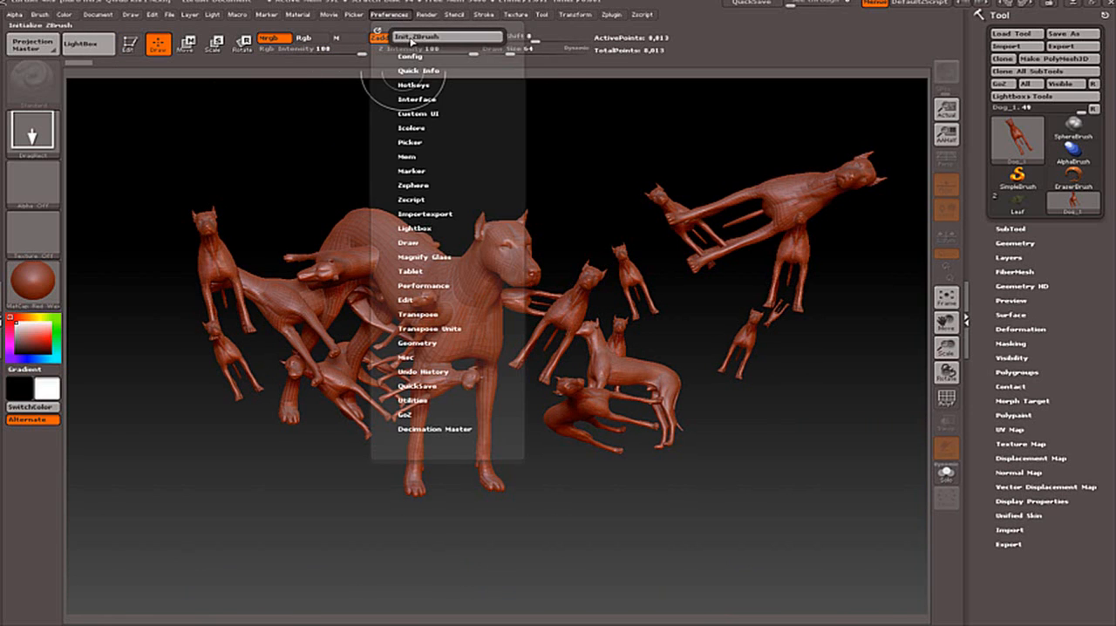
left_click(415, 40)
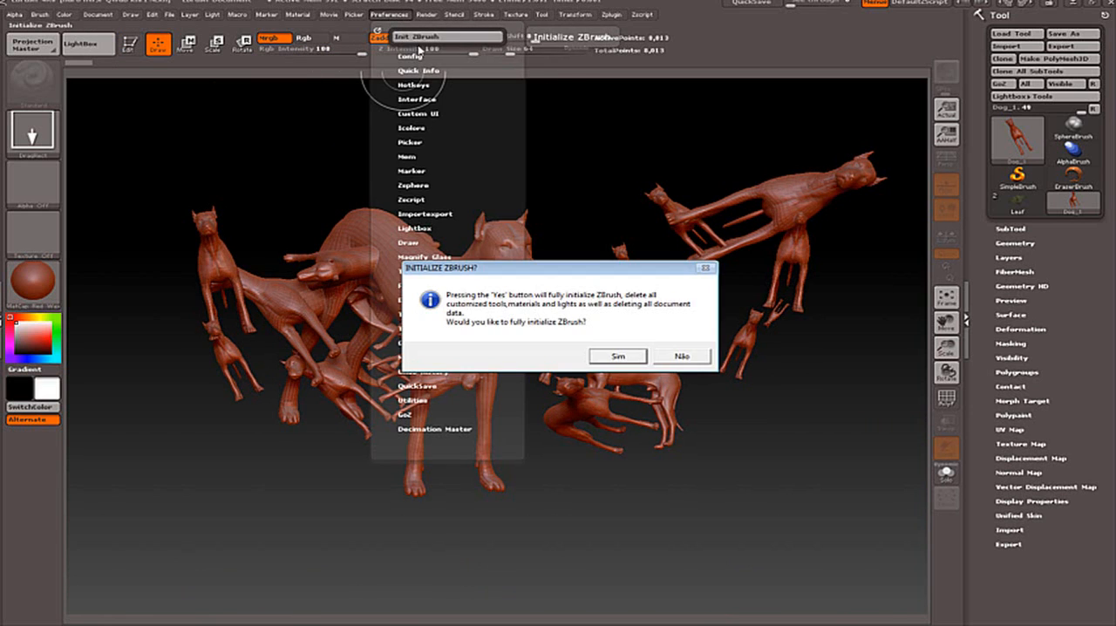
left_click(622, 357)
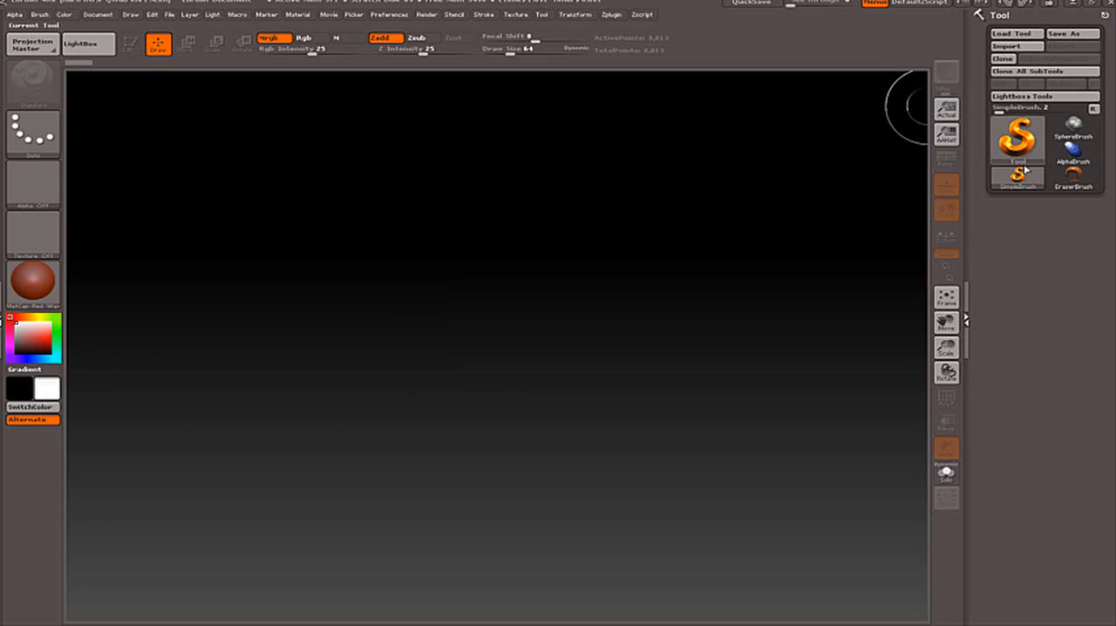
Choose the Sphere3D mesh as the current tool.
left_click(1033, 150)
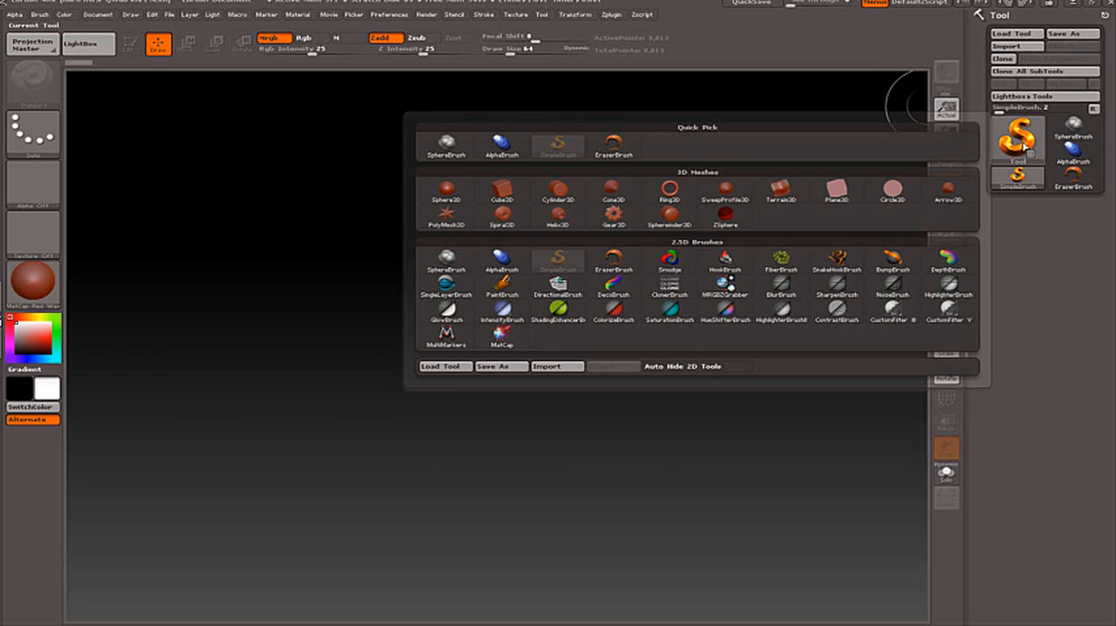
left_click(1015, 147)
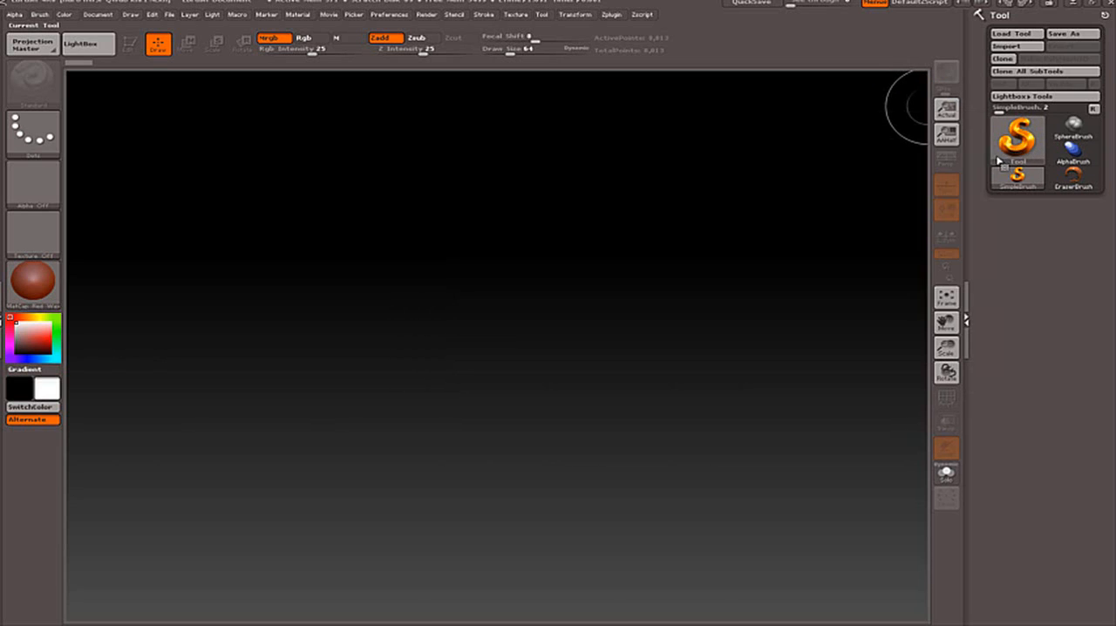
left_click(1016, 142)
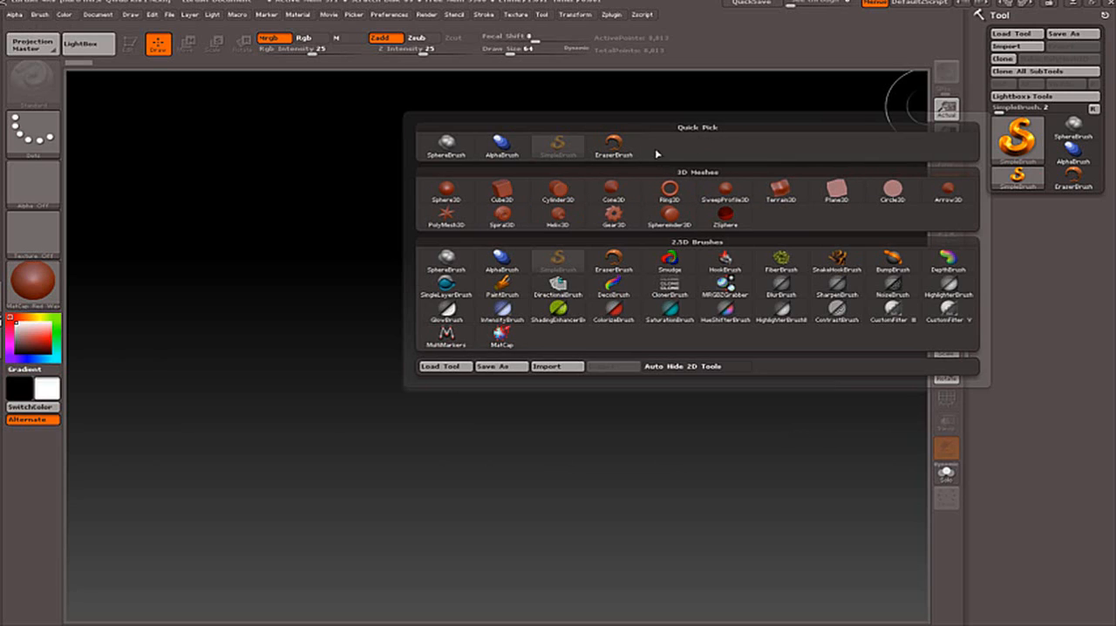
left_click(1025, 147)
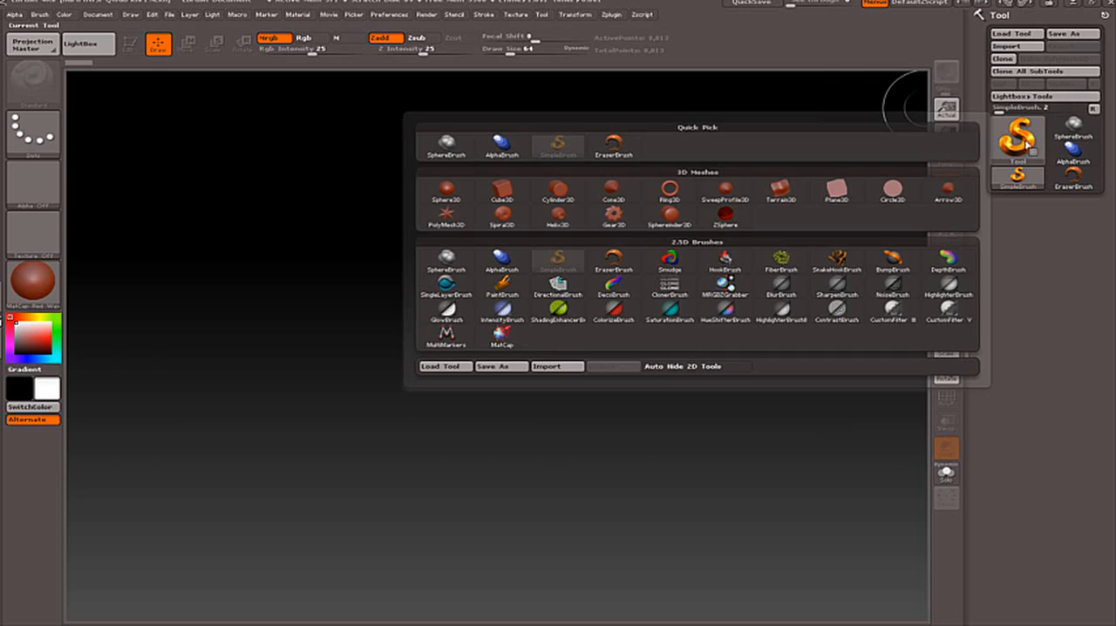
mouse_move(689, 192)
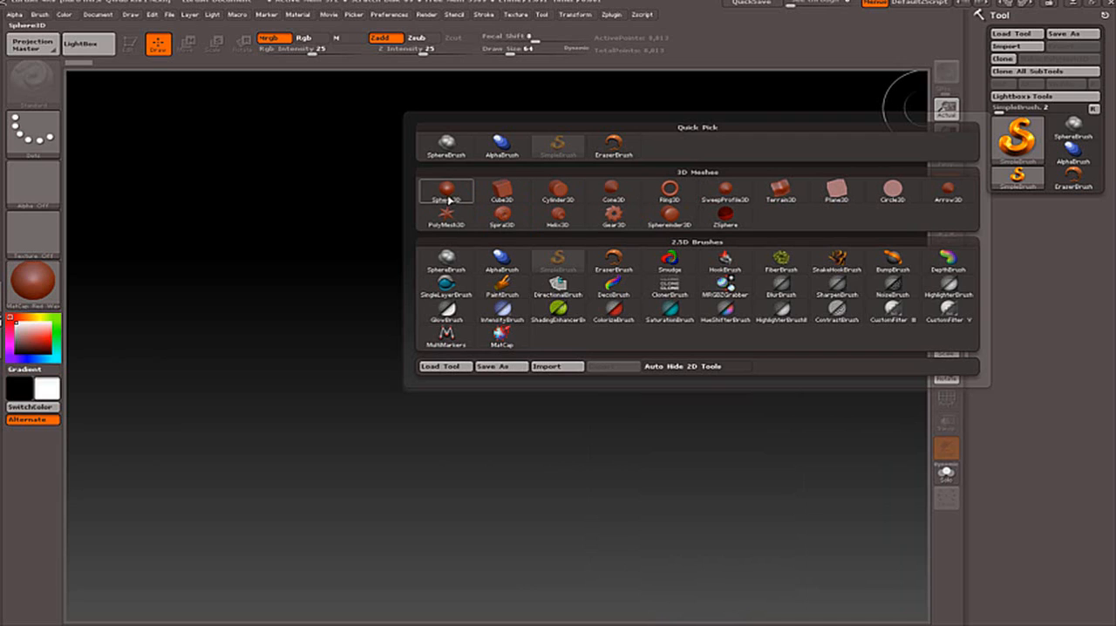
mouse_move(453, 195)
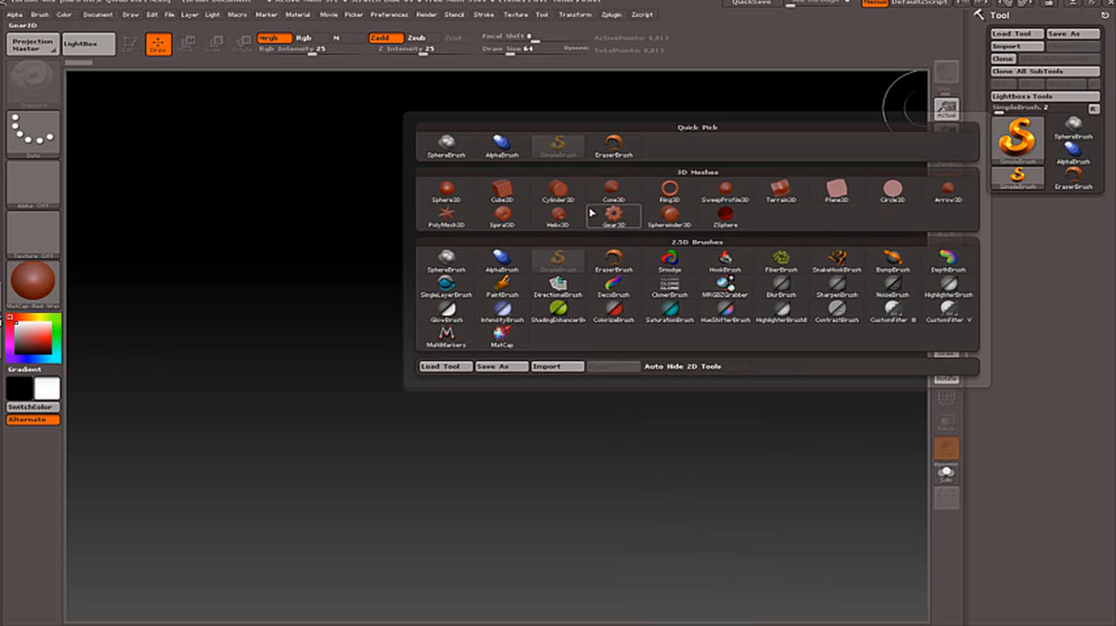
left_click(446, 195)
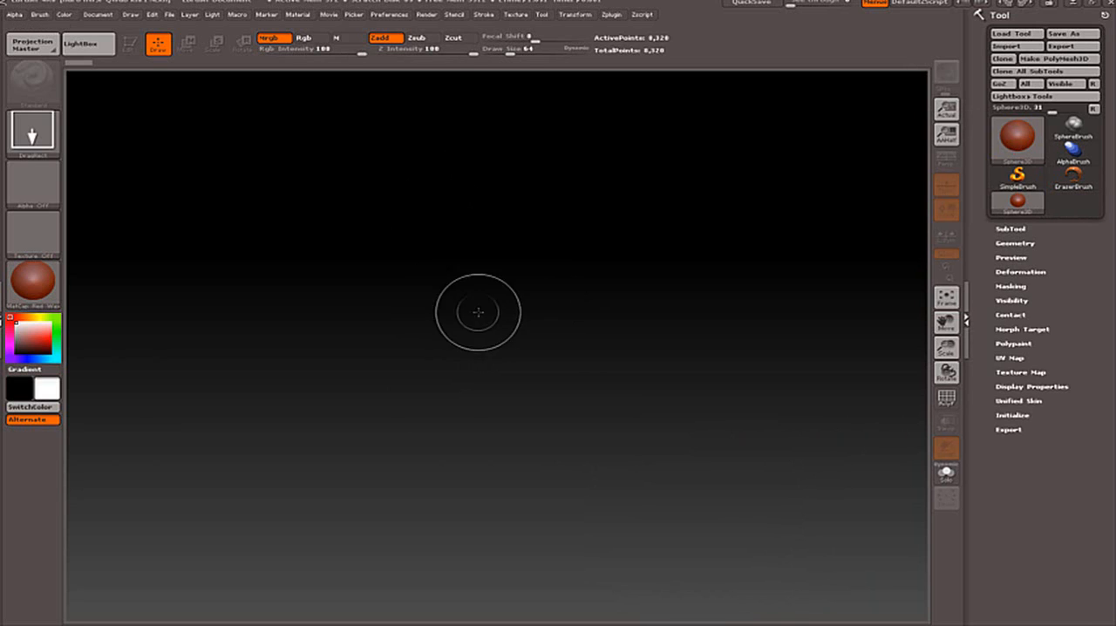
Draw a large sphere in the middle of the canvas and turn on Edit mode for it.
mouse_move(472, 313)
left_mouse_down()
mouse_move(516, 356)
mouse_move(586, 526)
left_mouse_up()
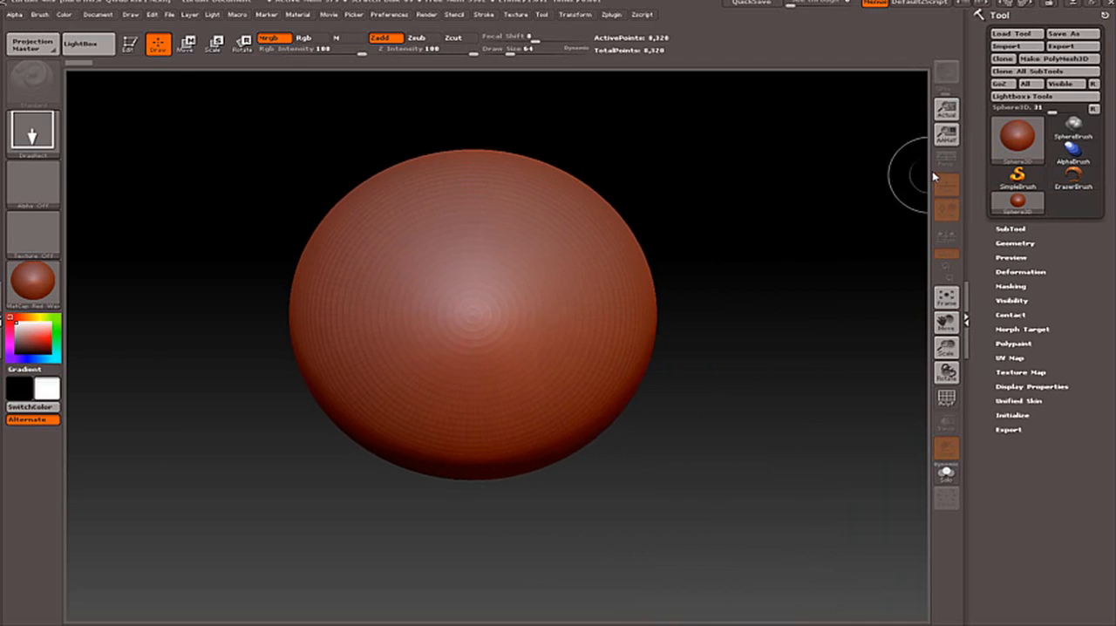
left_click(130, 45)
left_click(130, 44)
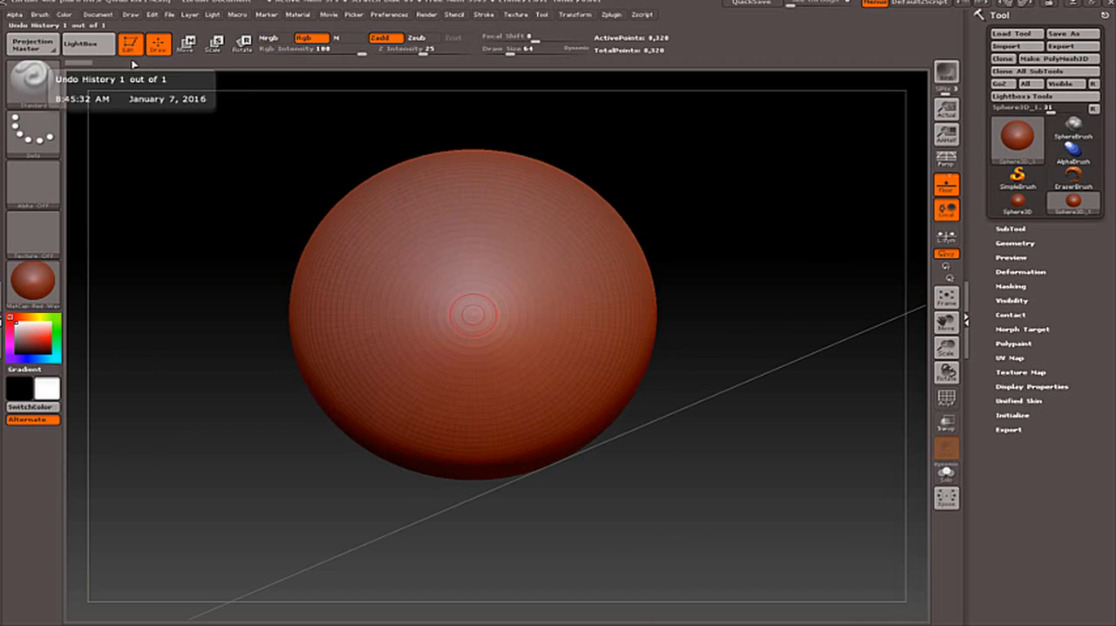
Toggle the floor grid off and on, turn on perspective, and orbit to see the sphere above the floor.
left_click(946, 183)
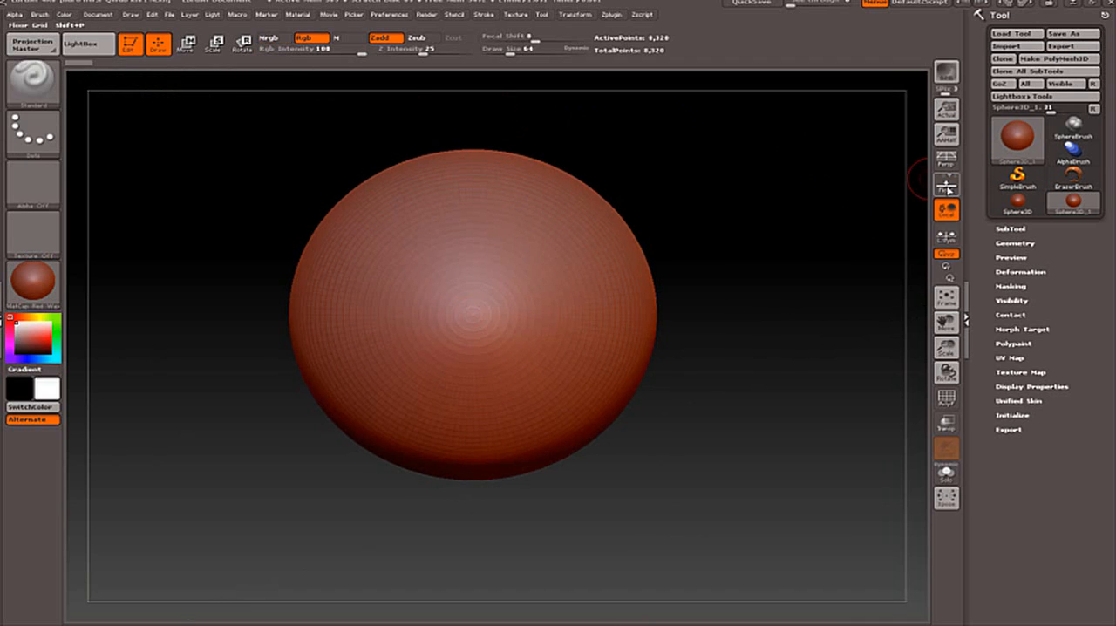
left_click(947, 183)
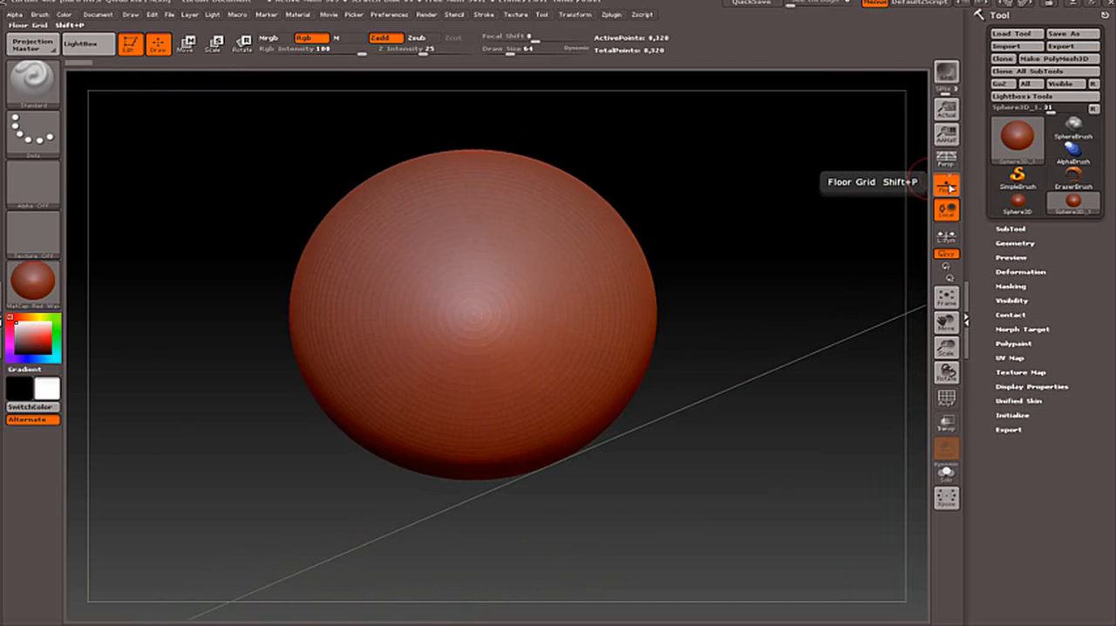
left_click(948, 186)
left_click(948, 186)
left_click(946, 159)
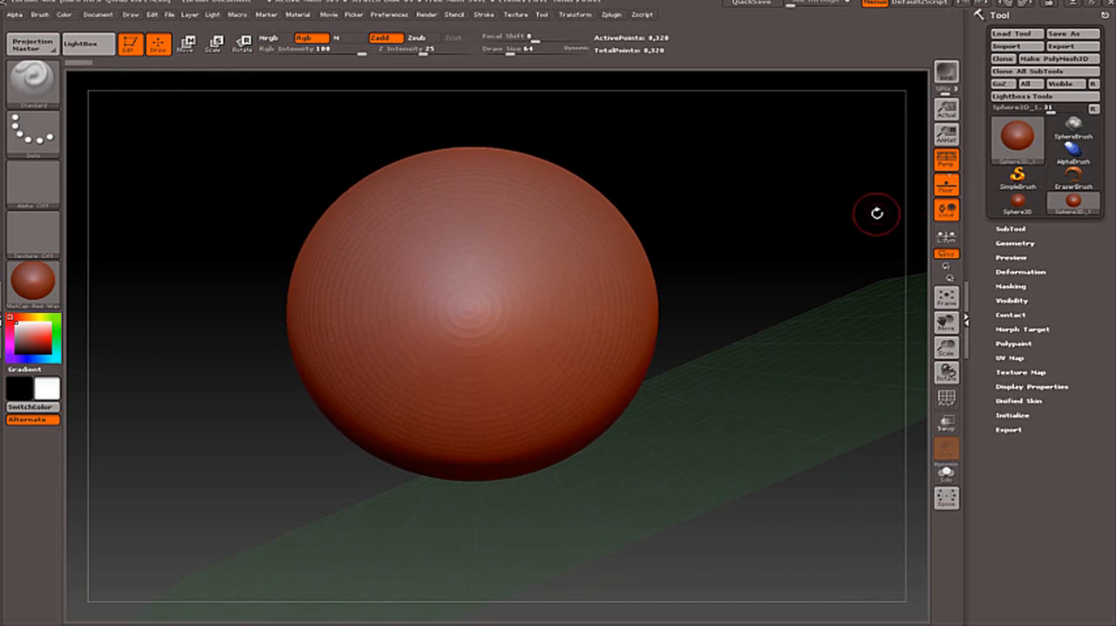
mouse_move(877, 212)
left_mouse_down()
mouse_move(745, 259)
mouse_move(857, 239)
mouse_move(793, 246)
mouse_move(805, 230)
mouse_move(838, 232)
mouse_move(821, 239)
left_mouse_up()
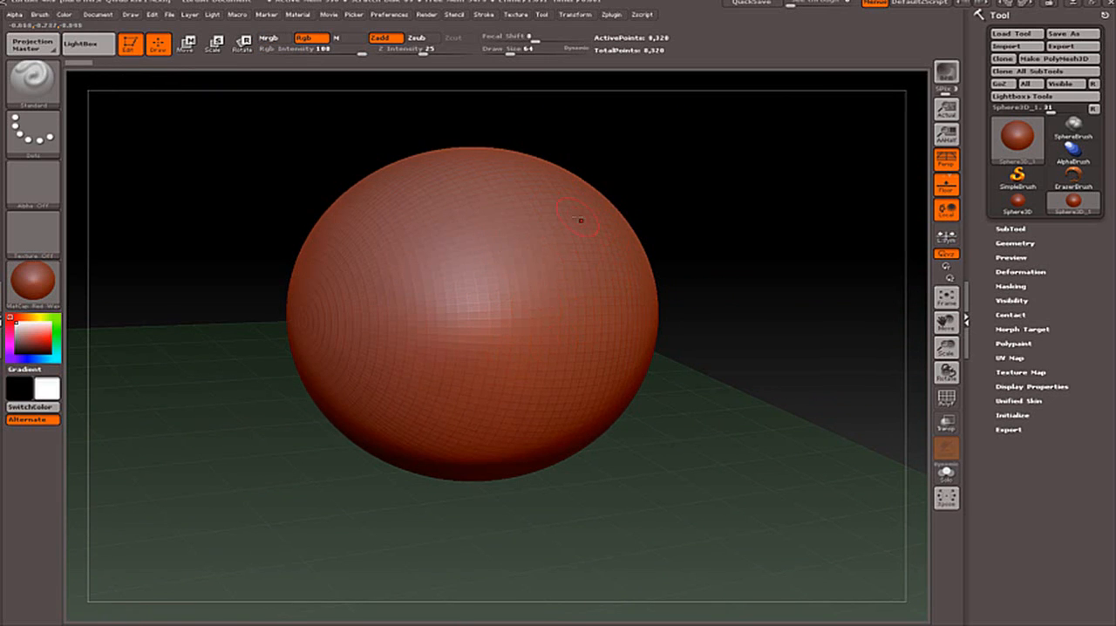
mouse_move(670, 186)
left_mouse_down()
mouse_move(641, 180)
mouse_move(653, 192)
mouse_move(662, 169)
mouse_move(689, 189)
mouse_move(668, 187)
mouse_move(627, 209)
left_mouse_up()
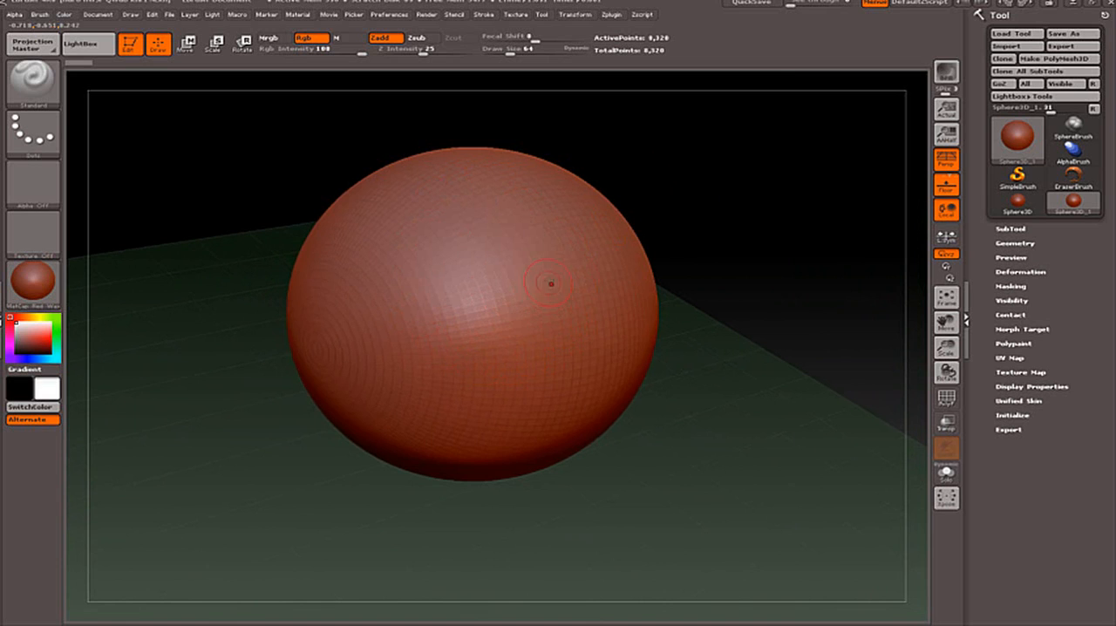
Cycle through the user interface color schemes.
left_click(981, 15)
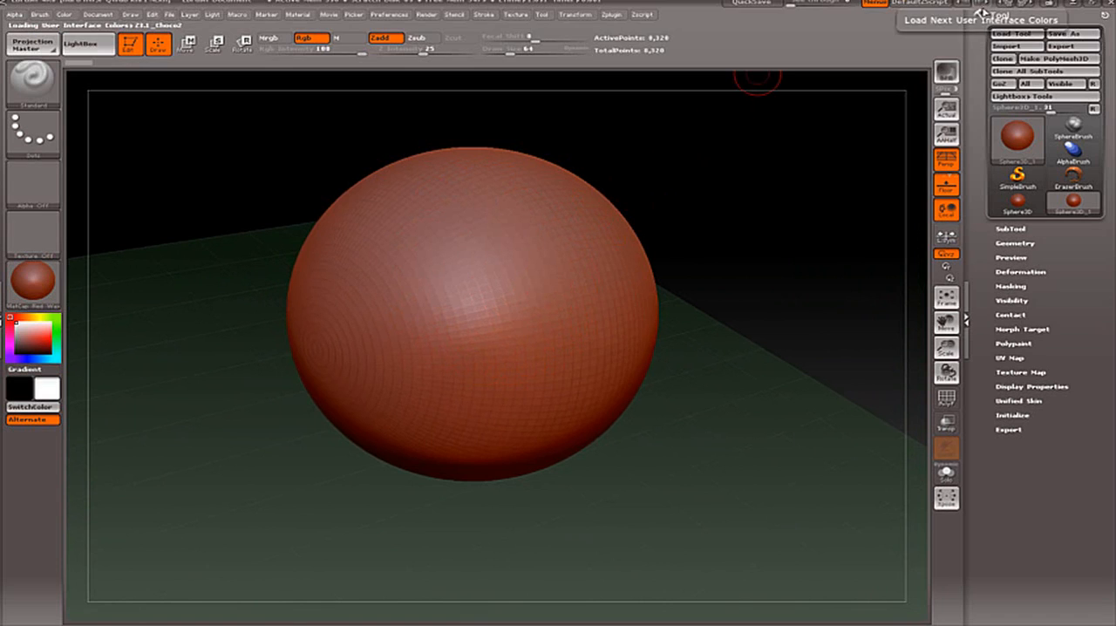
left_click(966, 5)
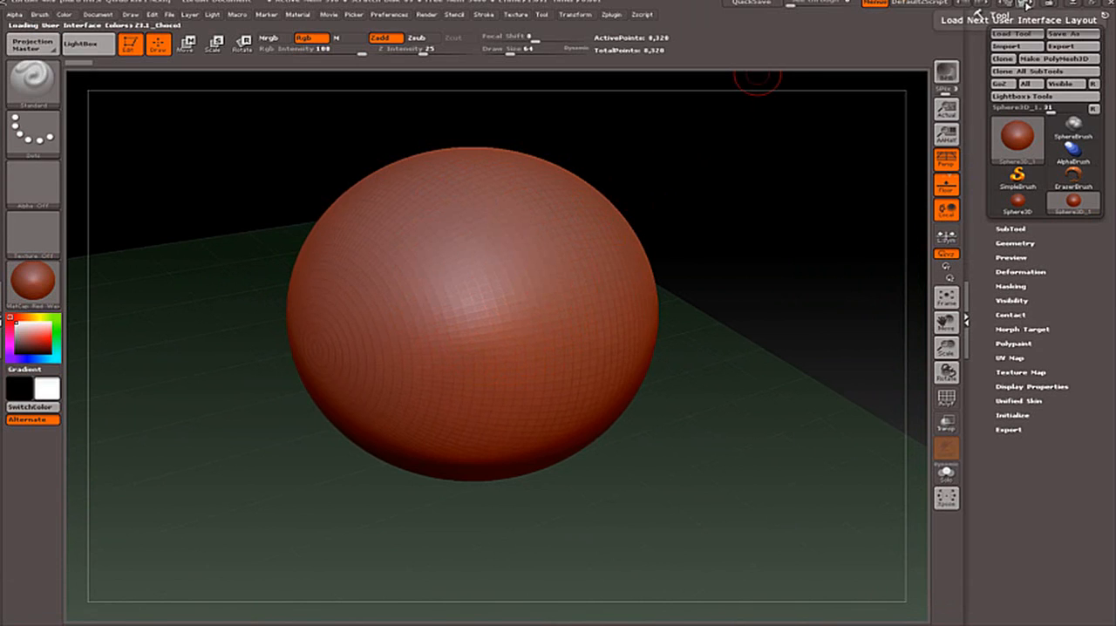
Cycle through the user interface layouts and settle on the compact layout with the brush and material shelf.
left_click(1025, 5)
left_click(1024, 5)
left_click(1025, 6)
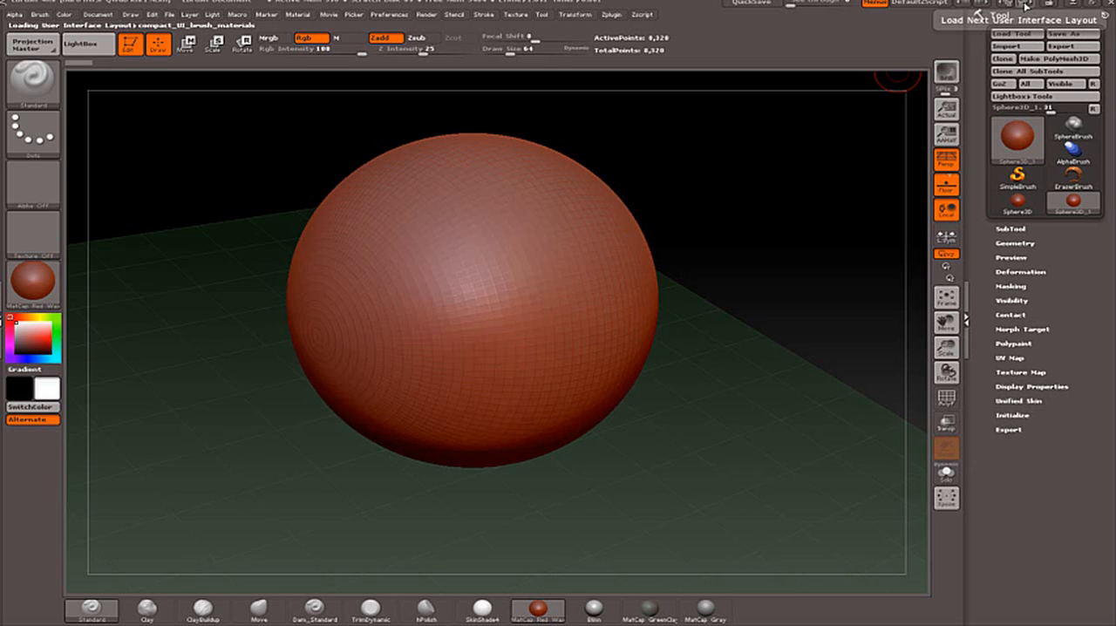
left_click(1025, 6)
left_click(1026, 5)
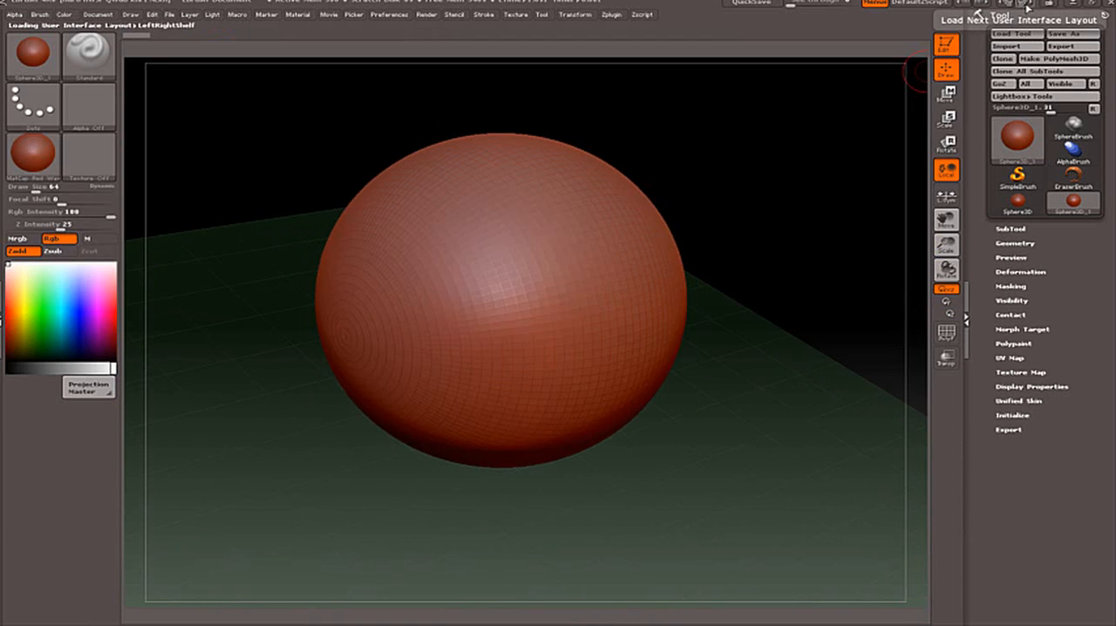
left_click(1025, 6)
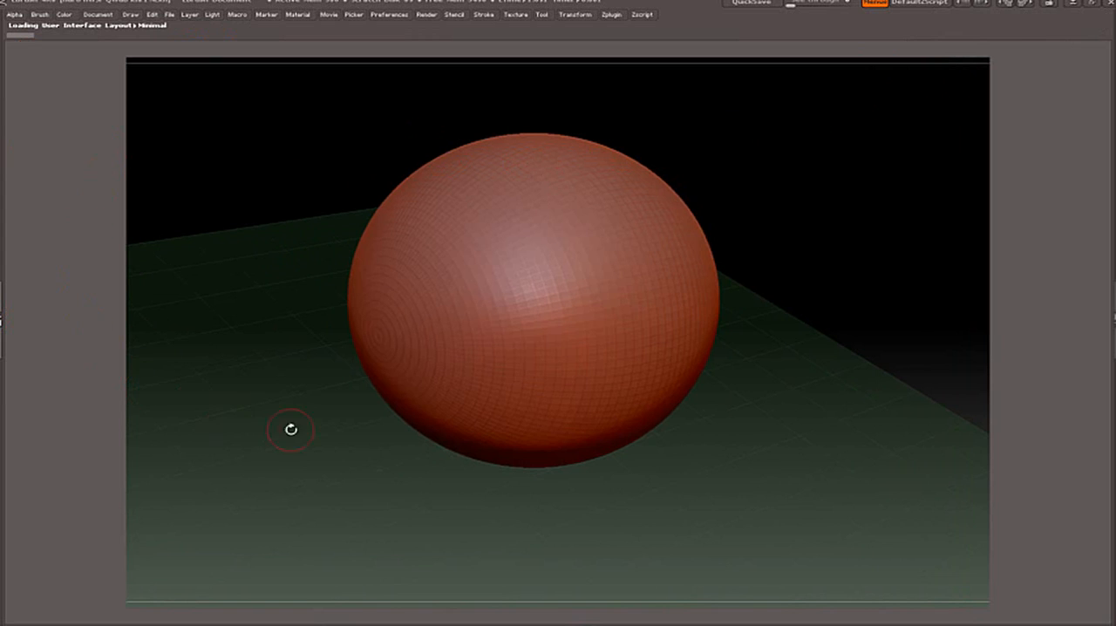
left_click(1026, 7)
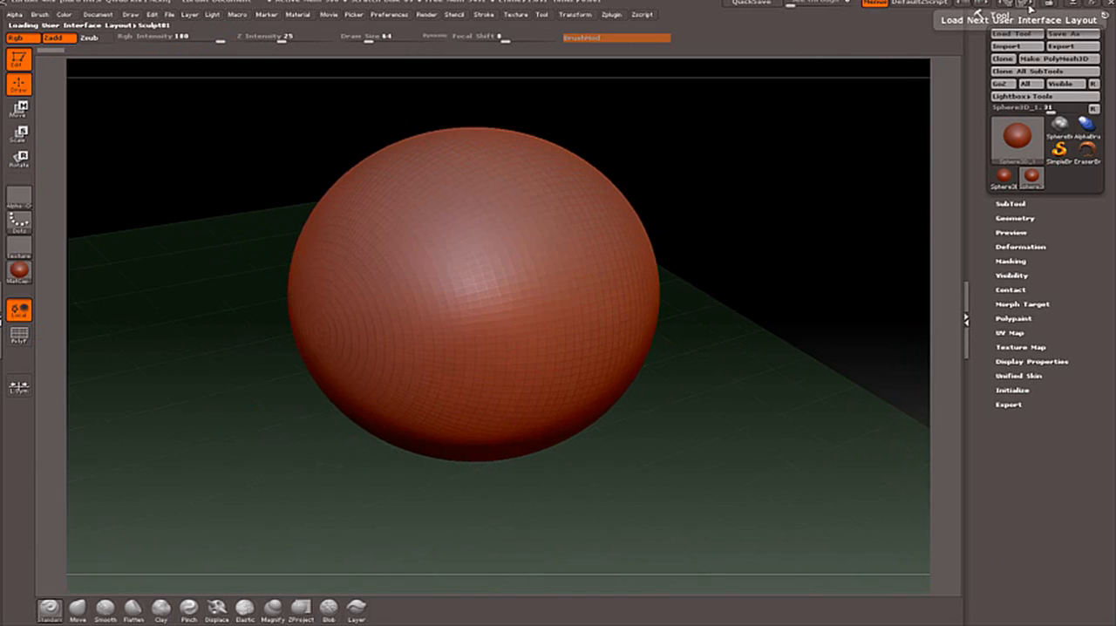
left_click(1026, 7)
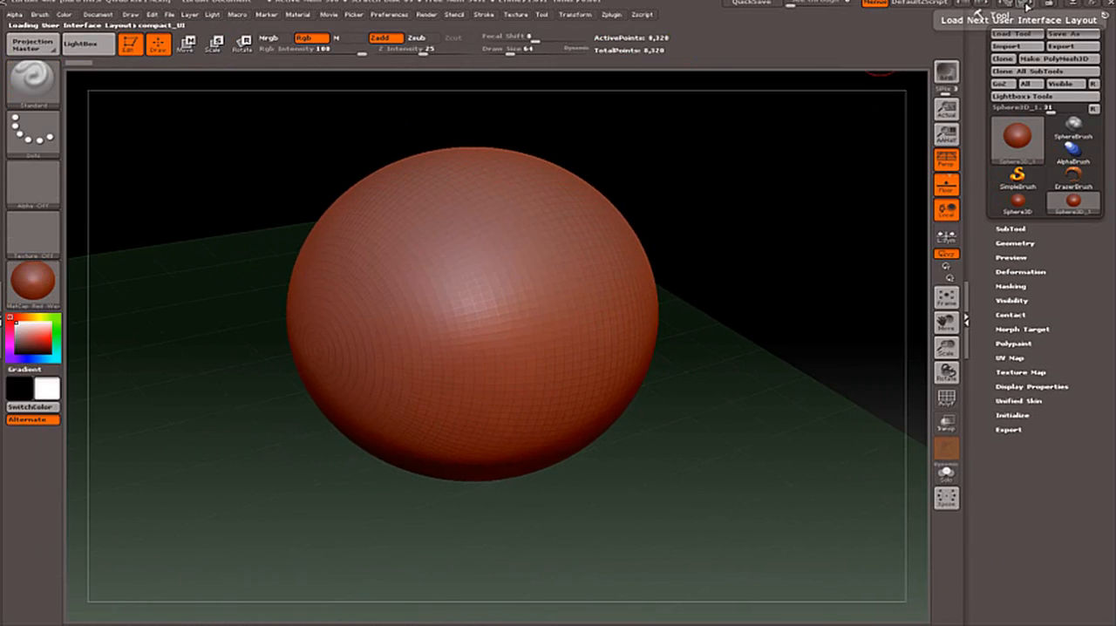
left_click(1026, 7)
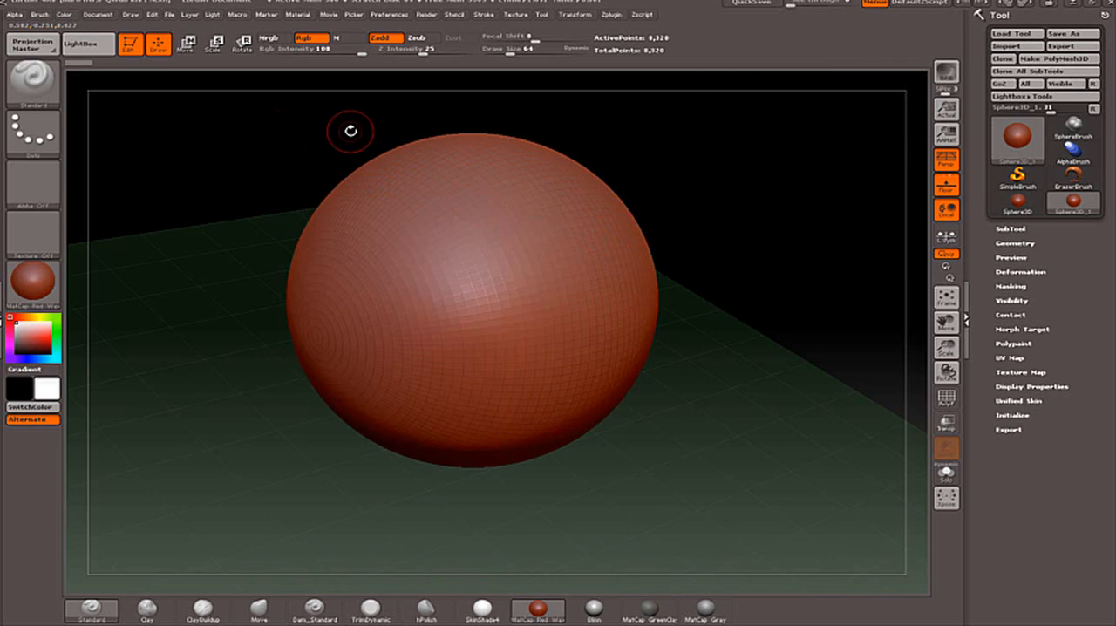
Leave Edit mode and clear the sphere from the canvas.
key("ctrl")
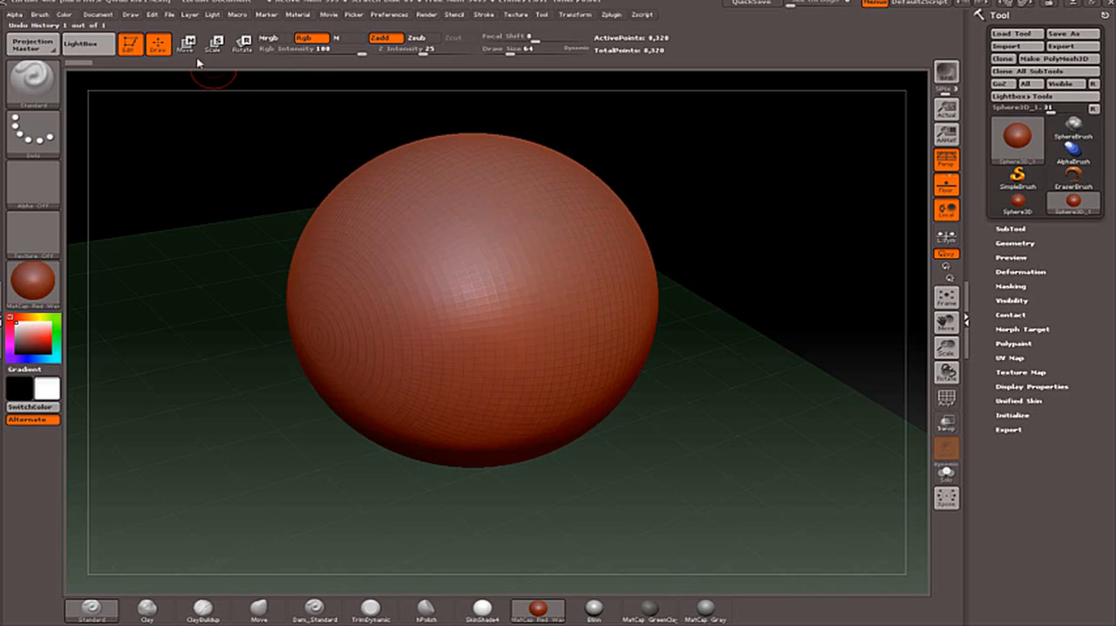
key("t")
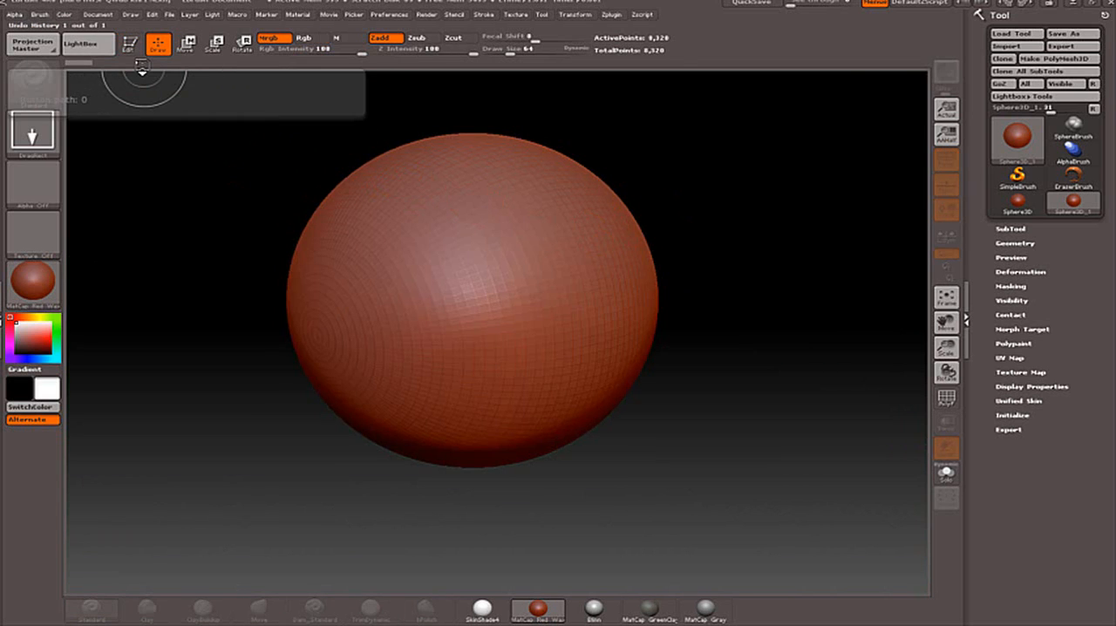
key("ctrl+n")
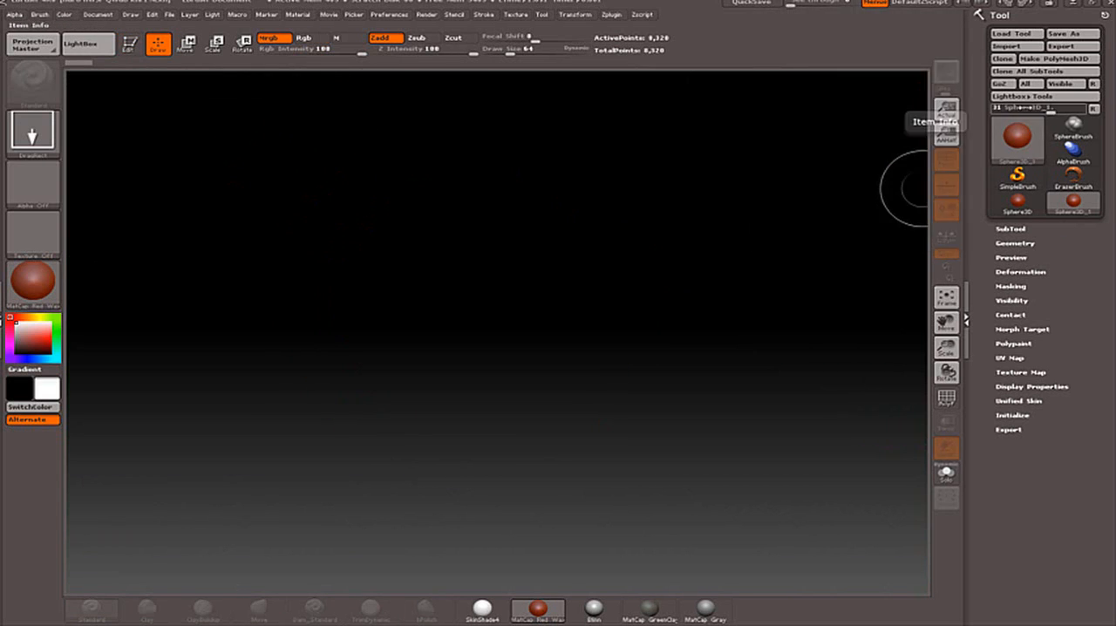
Make SphereBrush the current tool and swap it for the Cube3D mesh.
mouse_move(1013, 142)
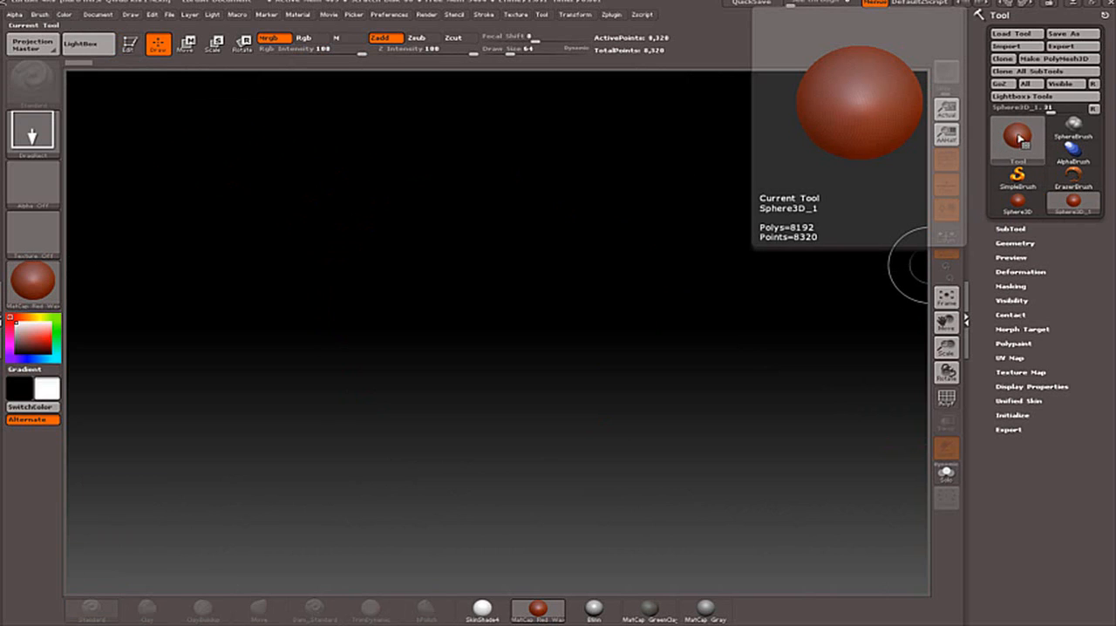
mouse_move(1064, 125)
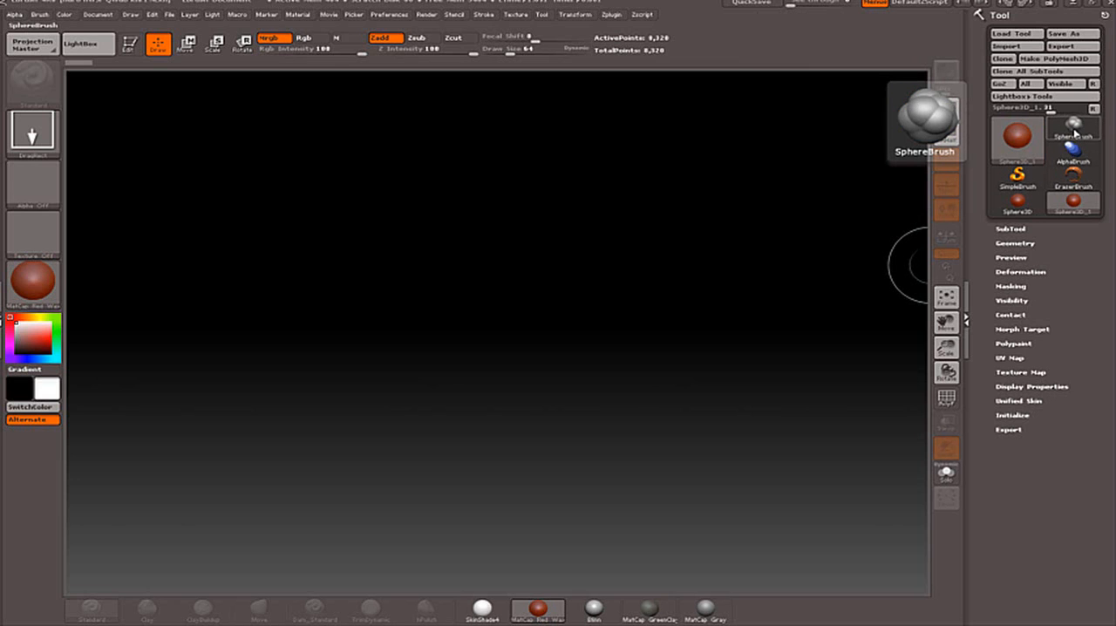
left_click(1078, 128)
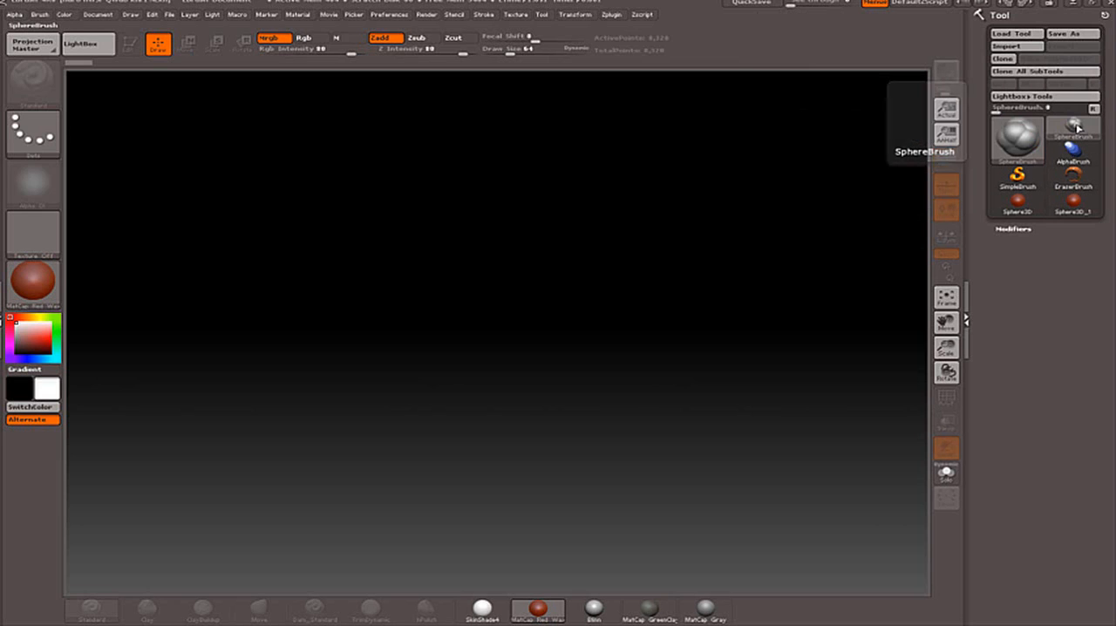
left_click(1078, 130)
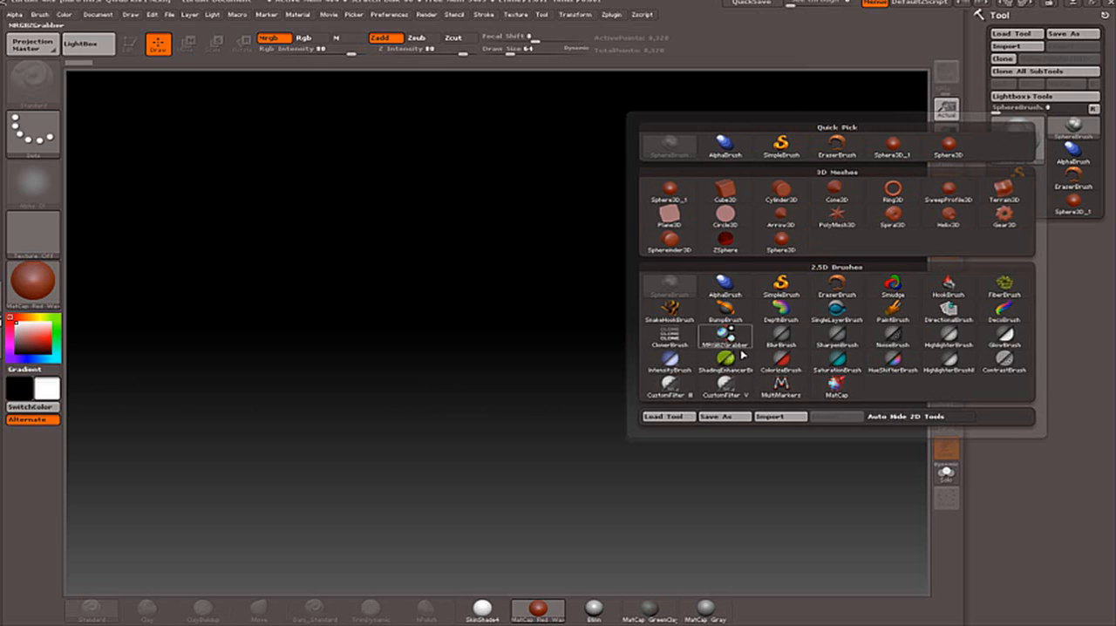
left_click(729, 196)
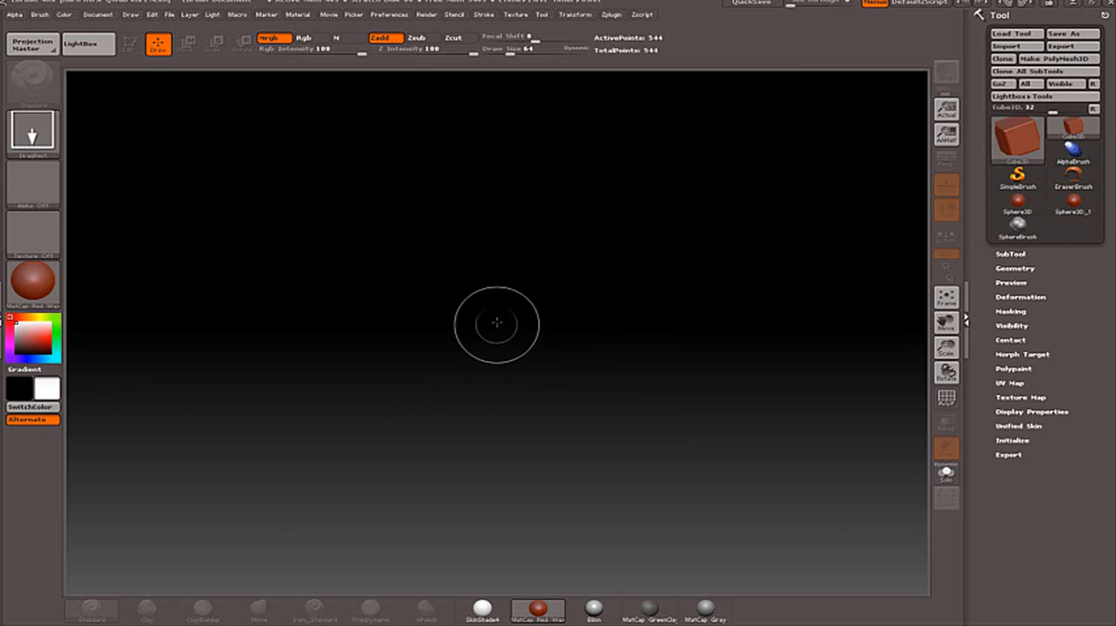
Draw a large cube on the canvas, turn on Edit mode and orbit to show its sides above the floor.
mouse_move(462, 277)
left_mouse_down()
mouse_move(613, 369)
mouse_move(628, 441)
mouse_move(611, 393)
mouse_move(619, 366)
left_mouse_up()
key("t")
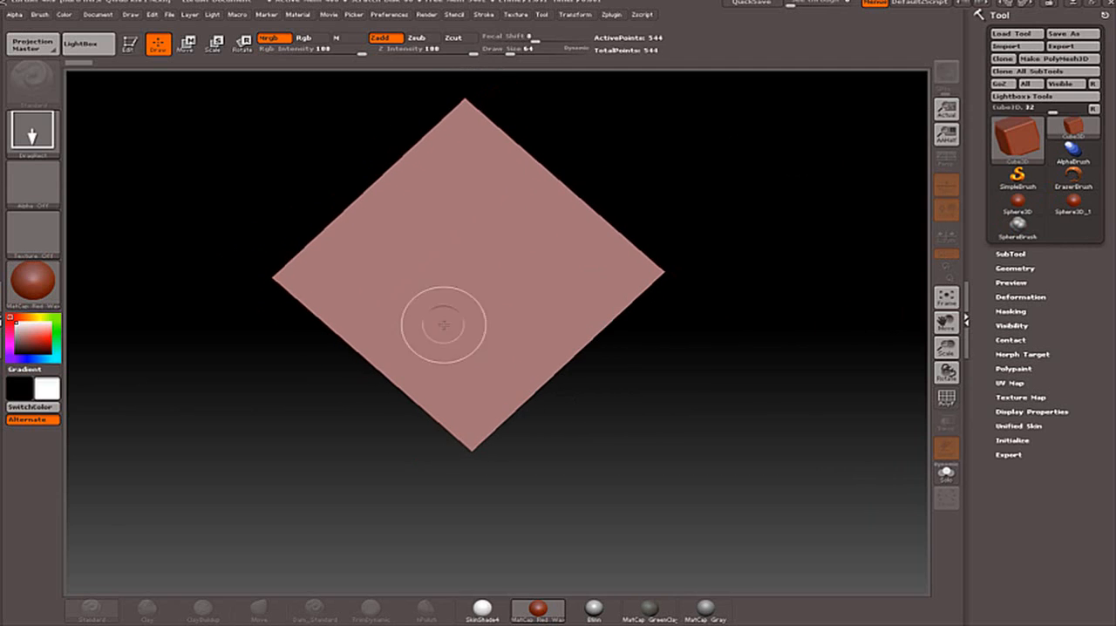
left_click(130, 48)
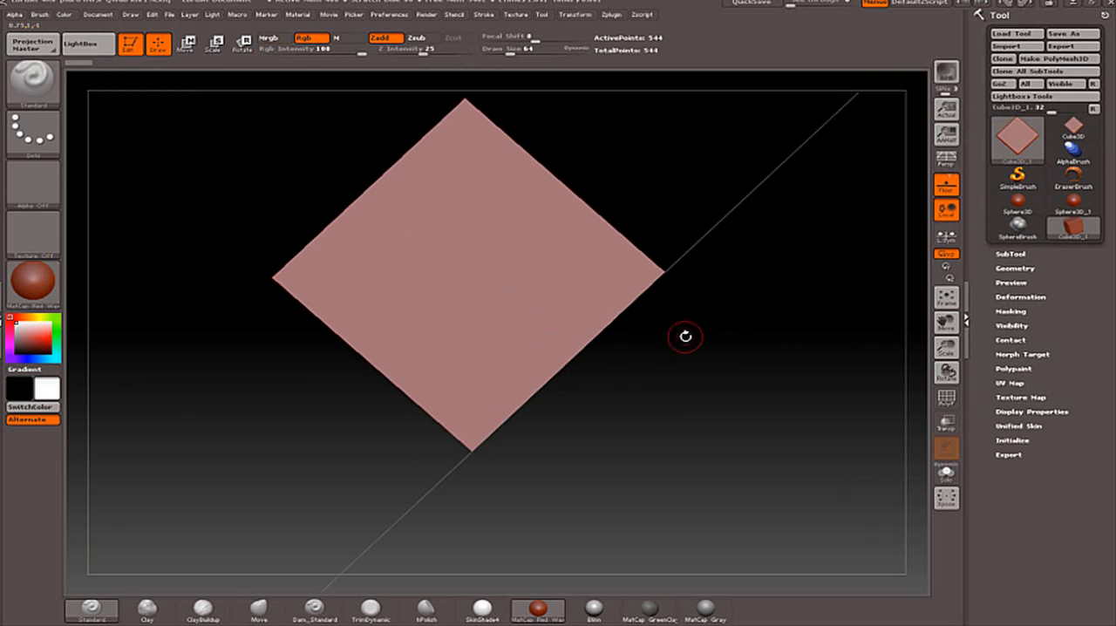
left_click_drag(657, 415, 808, 349)
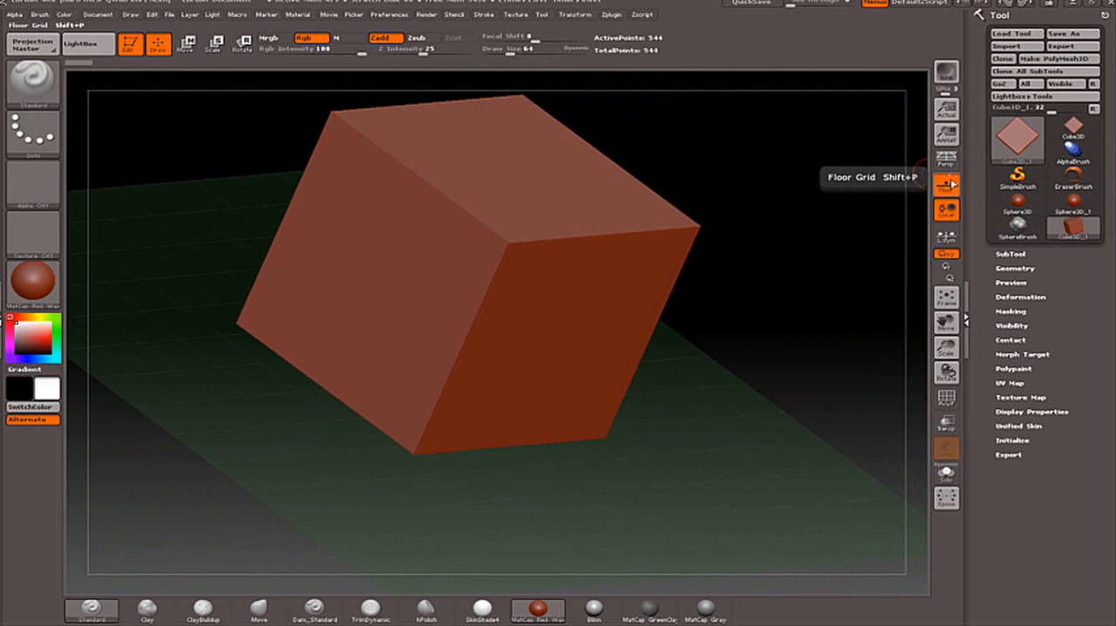
mouse_move(820, 299)
left_mouse_down()
mouse_move(727, 322)
mouse_move(706, 314)
mouse_move(817, 288)
mouse_move(808, 299)
left_mouse_up()
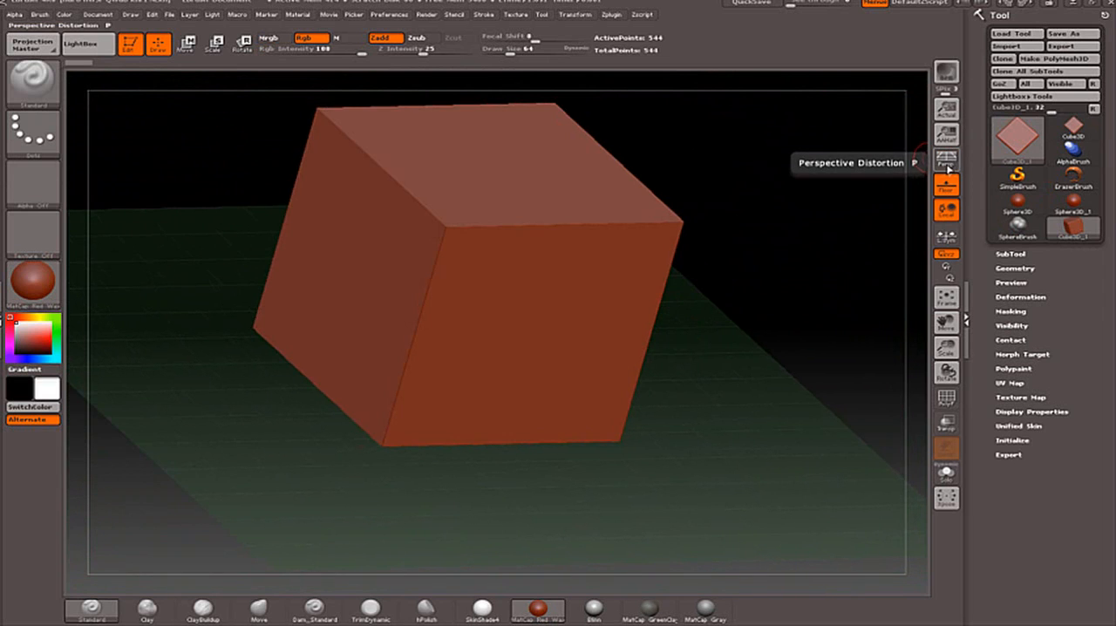
Leave Edit mode, clear the cube from the canvas and choose the Cylinder3D mesh as the current tool.
left_click(131, 45)
key("ctrl+n")
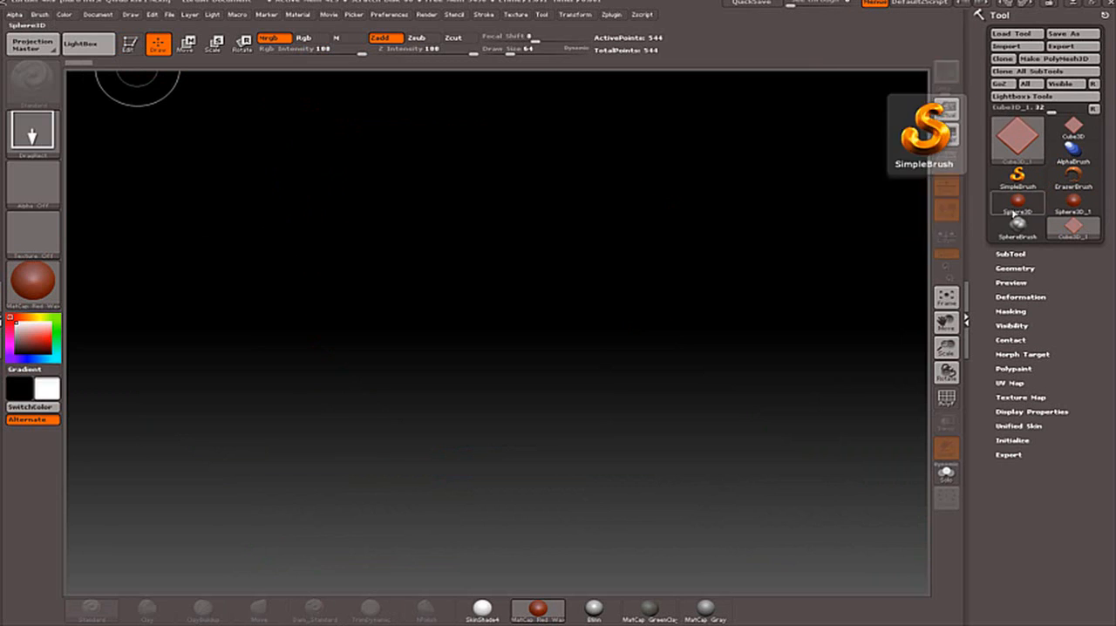
left_click(1031, 150)
left_click(626, 200)
Draw a large cylinder on the canvas, turn on Edit mode for it and hide the floor grid.
mouse_move(439, 361)
left_mouse_down()
mouse_move(639, 507)
mouse_move(555, 464)
mouse_move(658, 512)
left_mouse_up()
left_click(129, 44)
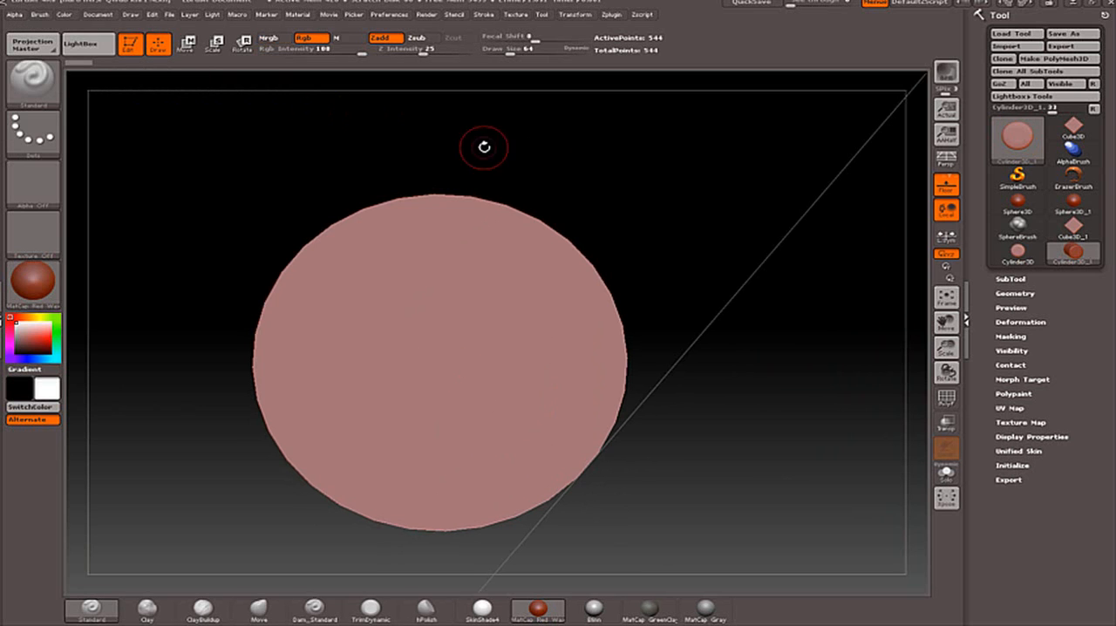
left_click_drag(707, 258, 723, 148)
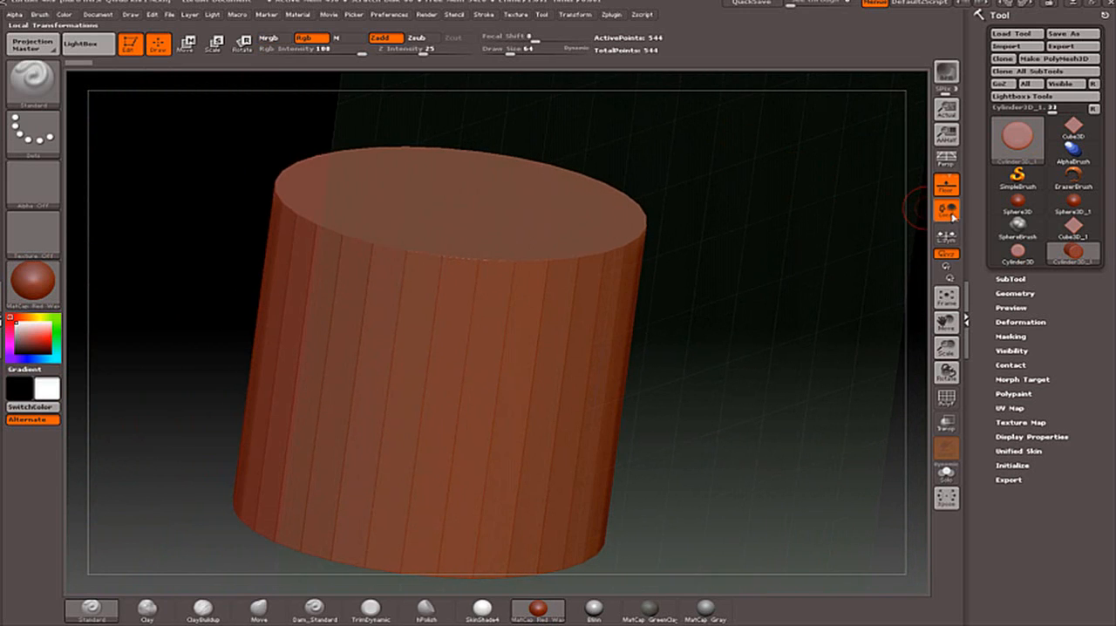
left_click(946, 184)
left_click_drag(877, 217, 750, 342)
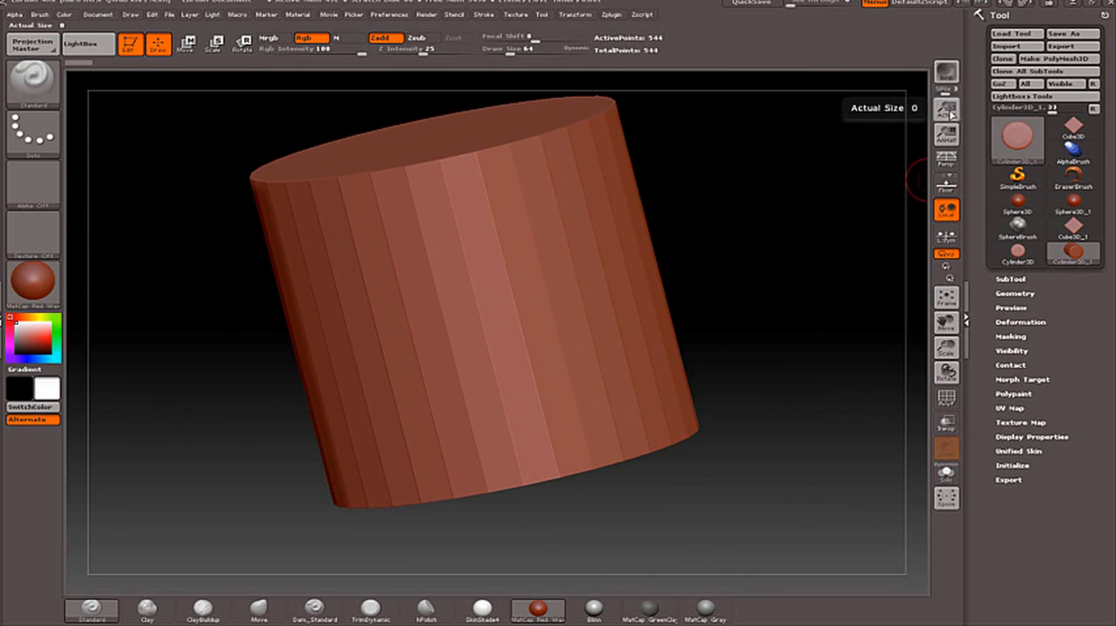
Try the AAHalf and Actual Size canvas views and examine the cylinder from above, below and the side.
left_click(951, 138)
left_click(947, 110)
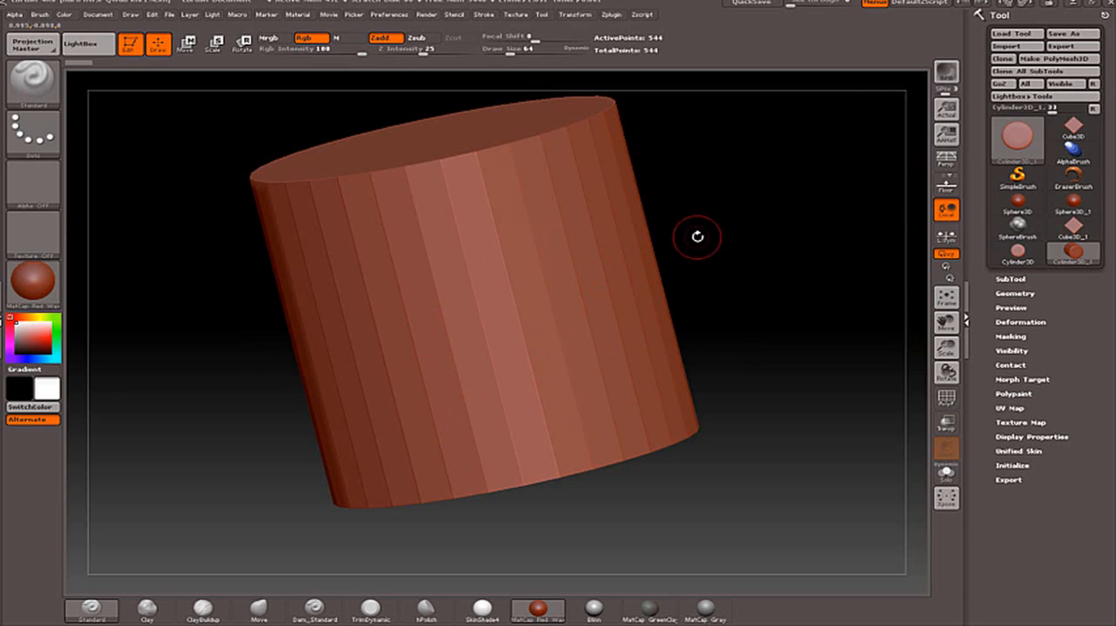
mouse_move(722, 240)
right_mouse_down("ctrl")
mouse_move(718, 217)
mouse_move(720, 266)
mouse_move(720, 168)
mouse_move(735, 239)
mouse_move(731, 297)
mouse_move(715, 145)
mouse_move(728, 232)
mouse_move(750, 257)
mouse_move(730, 287)
mouse_move(718, 267)
mouse_move(714, 278)
mouse_move(776, 259)
mouse_move(696, 327)
mouse_move(767, 298)
right_mouse_up("ctrl")
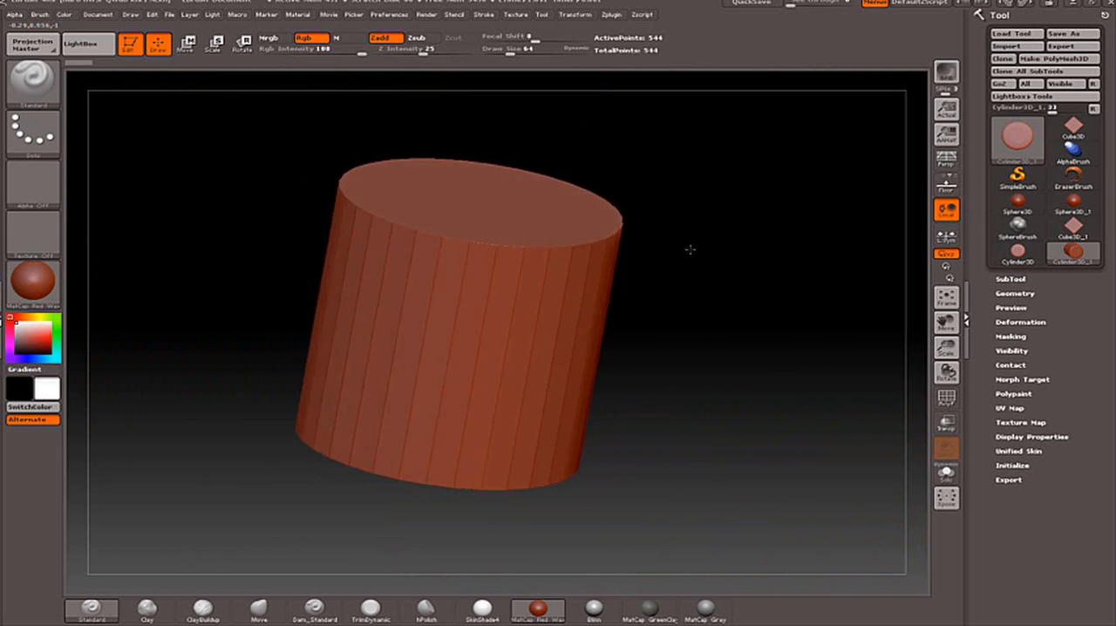
right_click_drag(590, 259, 557, 252)
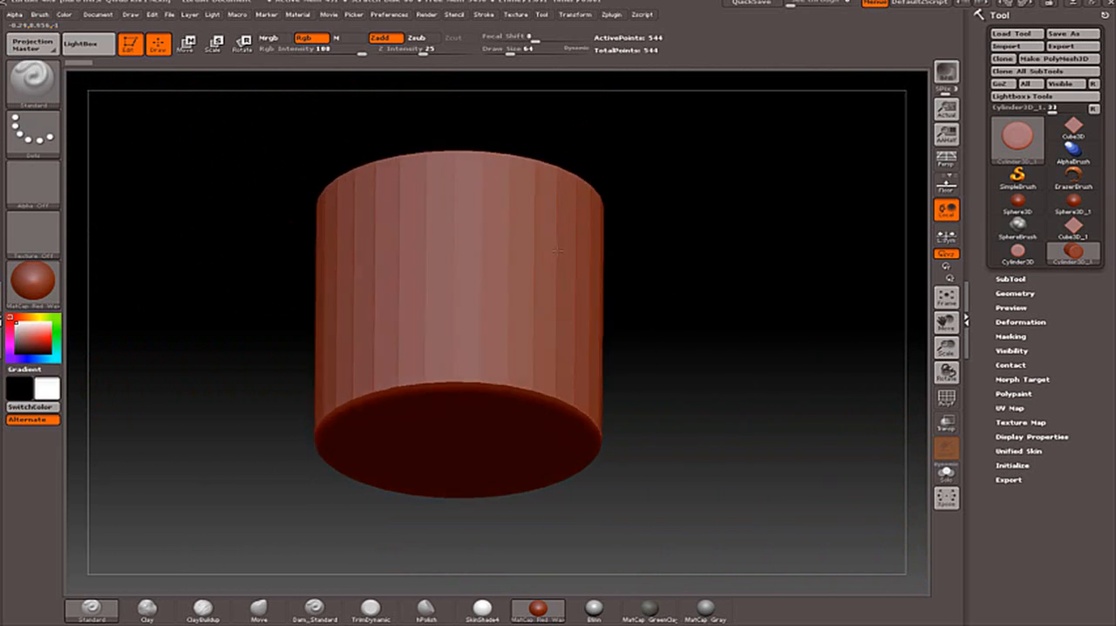
right_click_drag(721, 270, 706, 292)
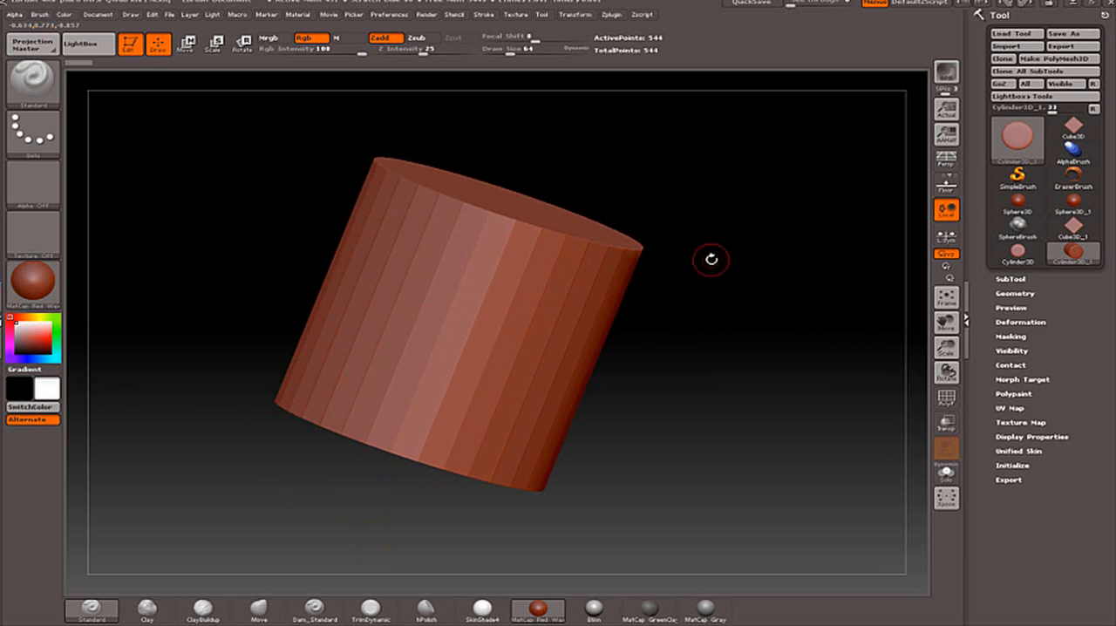
mouse_move(712, 259)
left_mouse_down()
mouse_move(655, 277)
mouse_move(598, 249)
mouse_move(710, 225)
mouse_move(735, 250)
mouse_move(650, 231)
mouse_move(683, 252)
mouse_move(693, 309)
mouse_move(655, 219)
left_mouse_up()
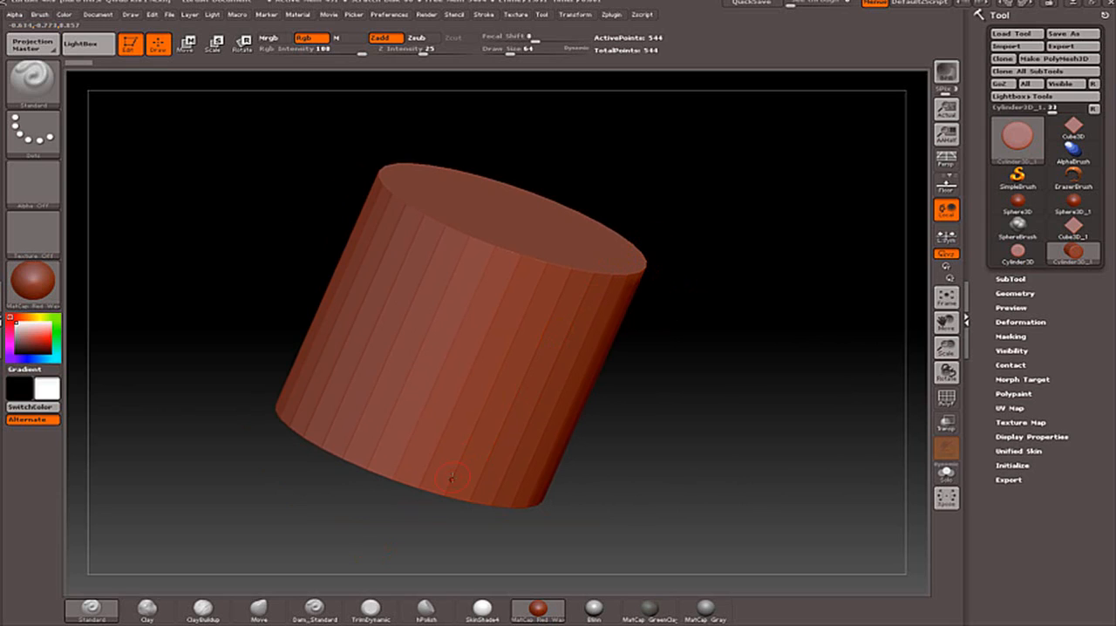
Choose the Move brush, set its Draw Size to 578 and try to sculpt the cylinder's upper rim.
left_click(261, 609)
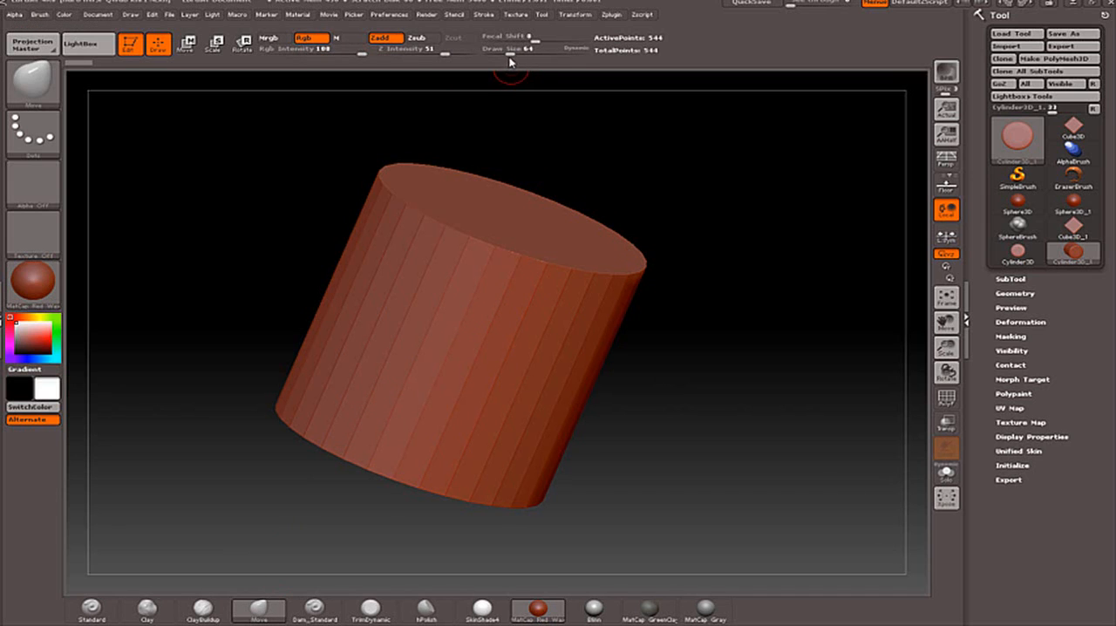
mouse_move(510, 53)
left_mouse_down()
mouse_move(548, 56)
mouse_move(558, 84)
left_mouse_up()
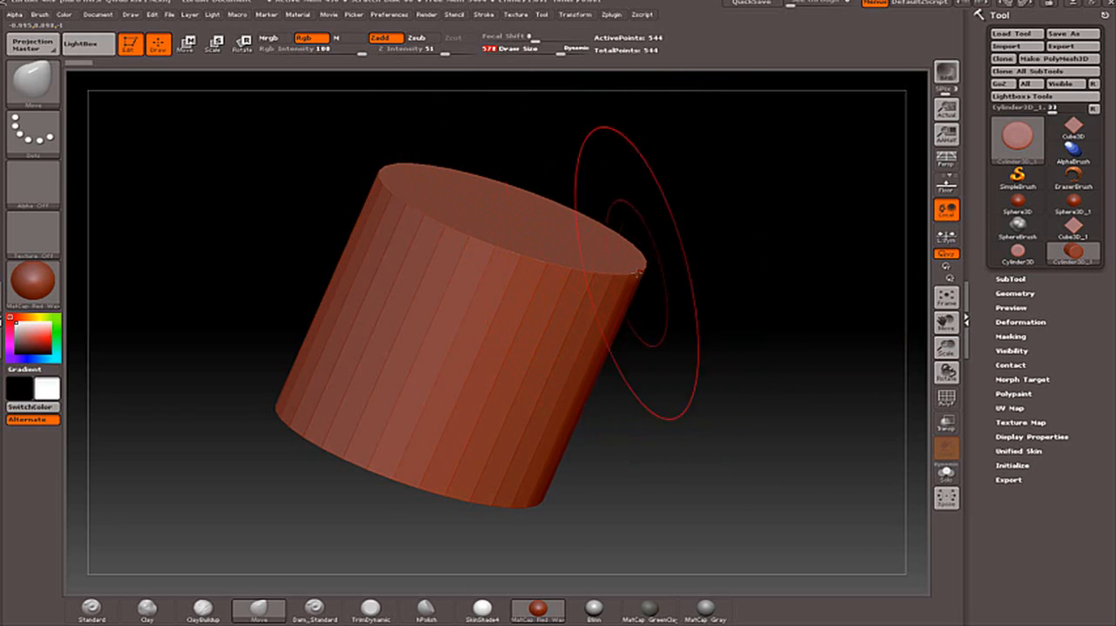
left_click(594, 271)
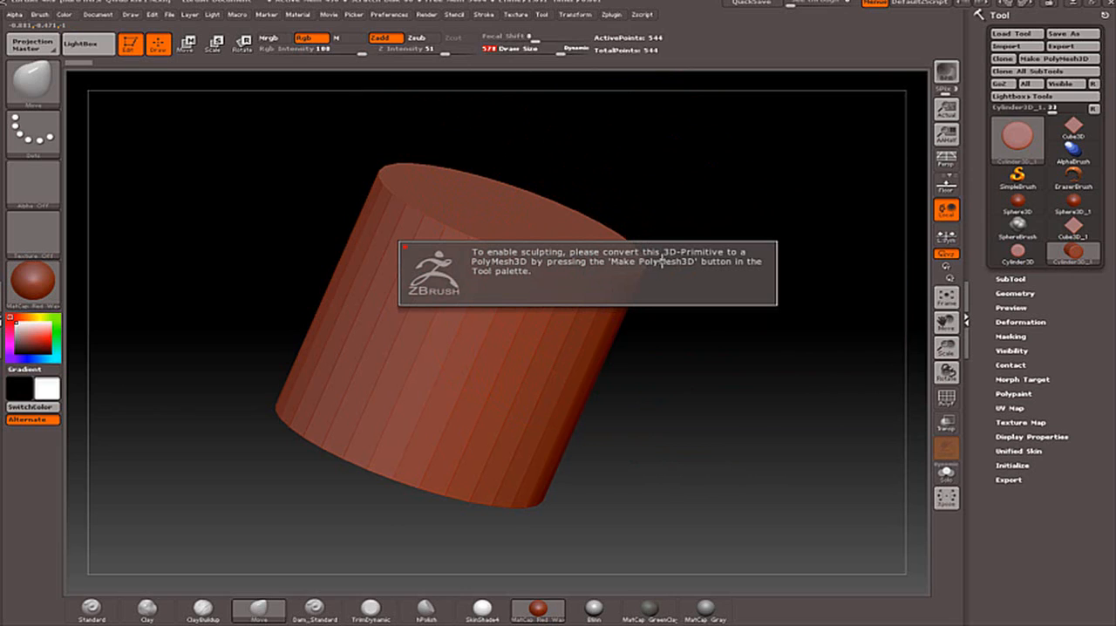
Convert the cylinder to a PolyMesh3D and pull one side, its upper rim and the opposite lower edge outward with the Move brush.
left_click(1032, 58)
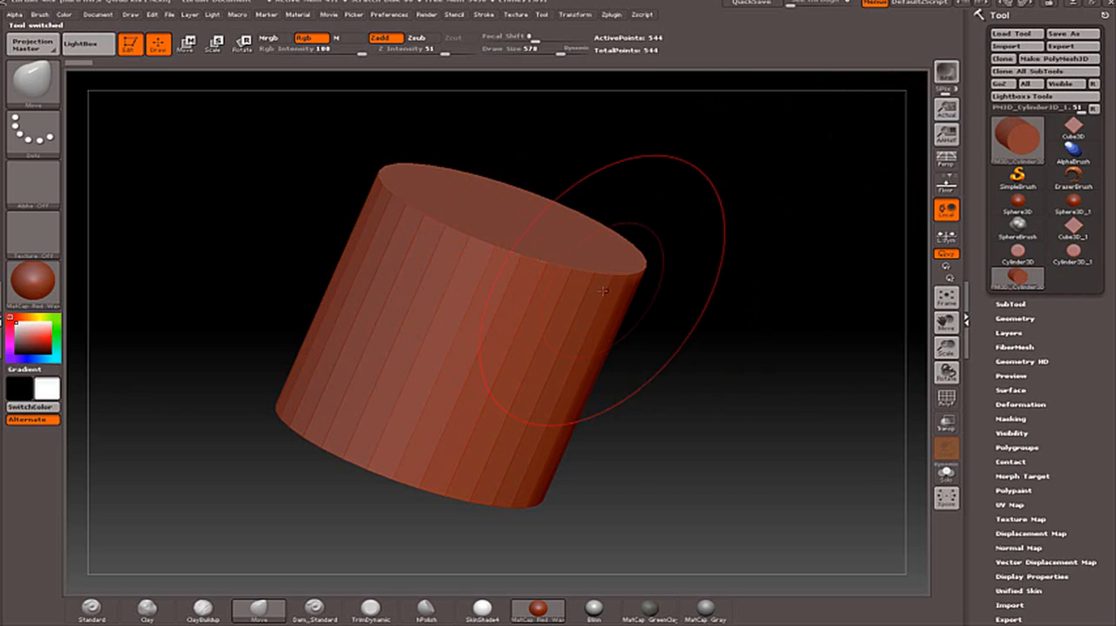
left_click_drag(622, 271, 608, 277)
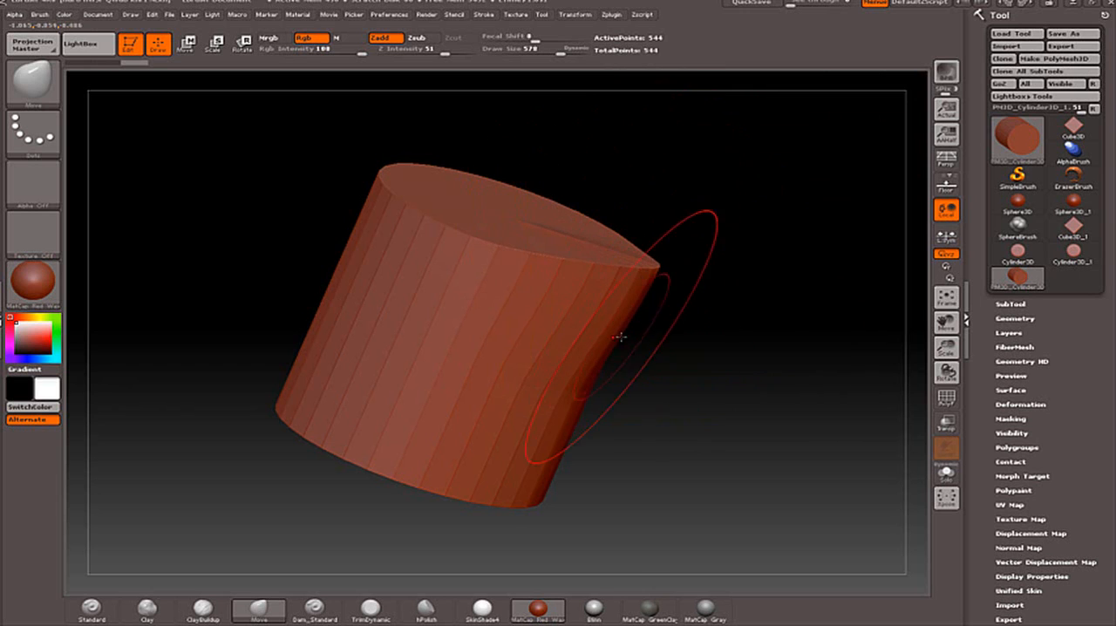
left_click_drag(614, 335, 665, 426)
left_click_drag(656, 371, 722, 391)
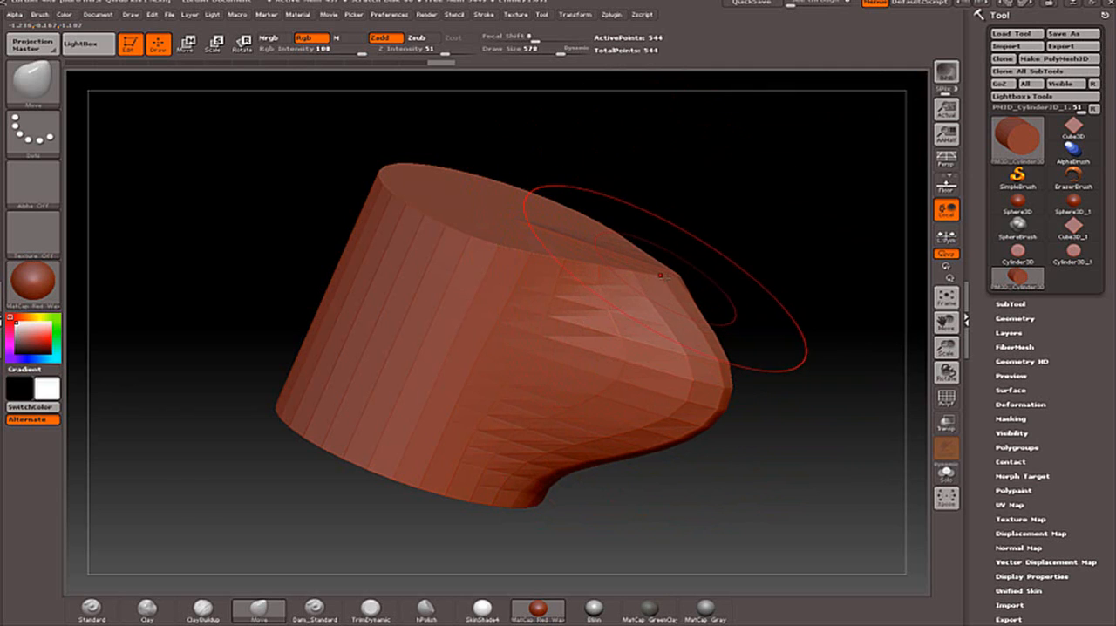
left_click_drag(678, 272, 730, 231)
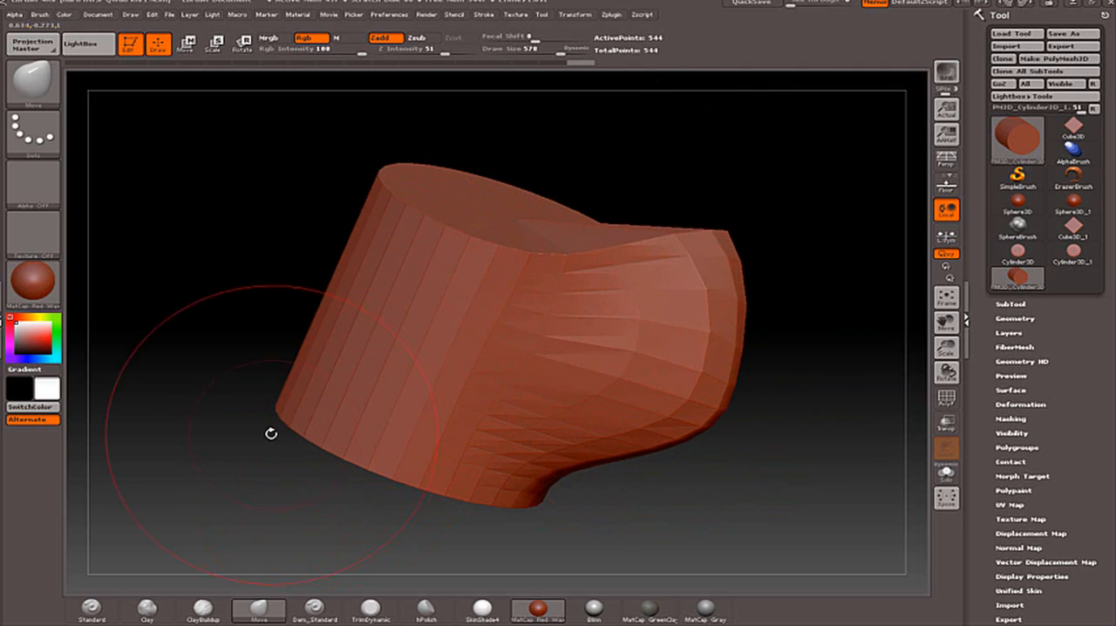
left_click_drag(277, 407, 253, 438)
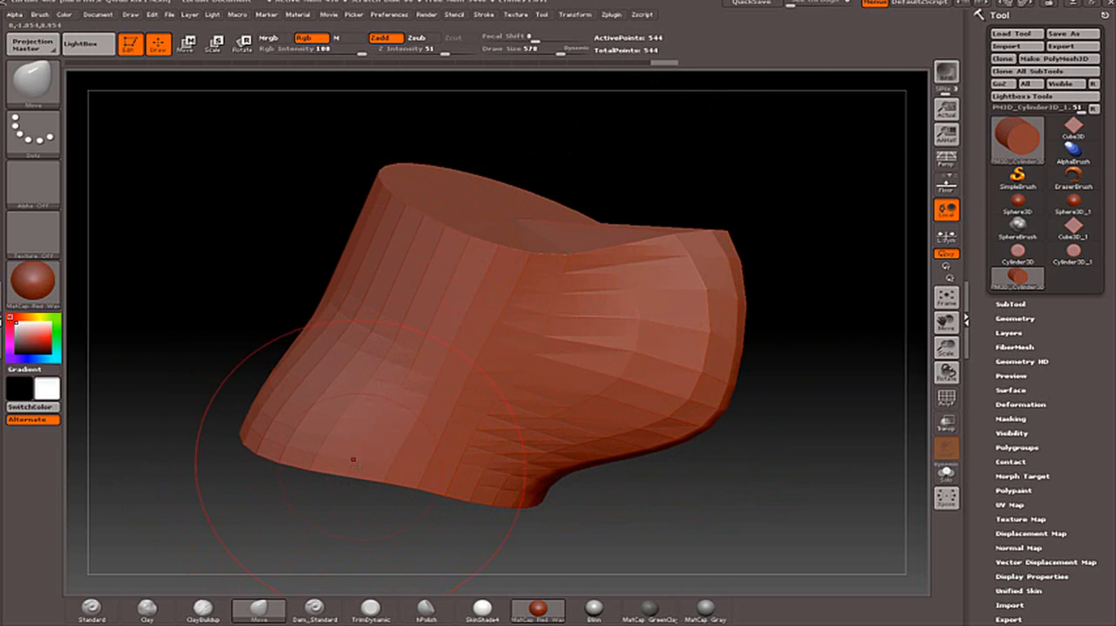
Pull the mesh's lower edge downward, bulge its side outward and draw the underside cap down with the Move brush.
left_click_drag(362, 479, 363, 525)
mouse_move(324, 288)
left_mouse_down()
mouse_move(277, 292)
mouse_move(240, 268)
left_mouse_up()
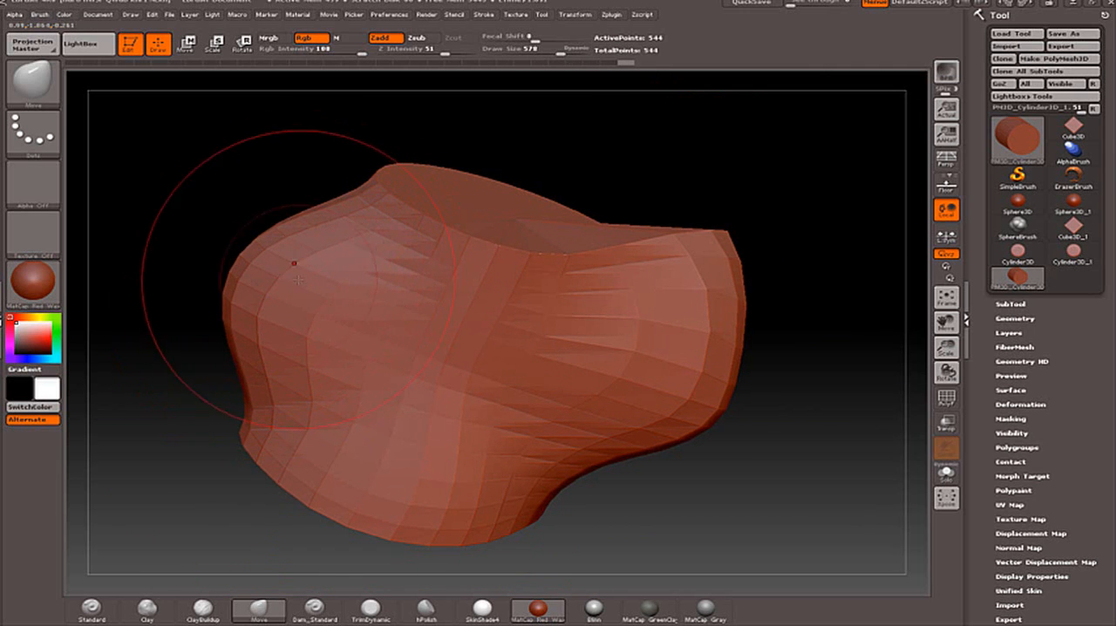
mouse_move(193, 205)
left_mouse_down()
mouse_move(518, 253)
mouse_move(658, 296)
mouse_move(643, 282)
mouse_move(594, 293)
mouse_move(685, 267)
mouse_move(655, 246)
left_mouse_up()
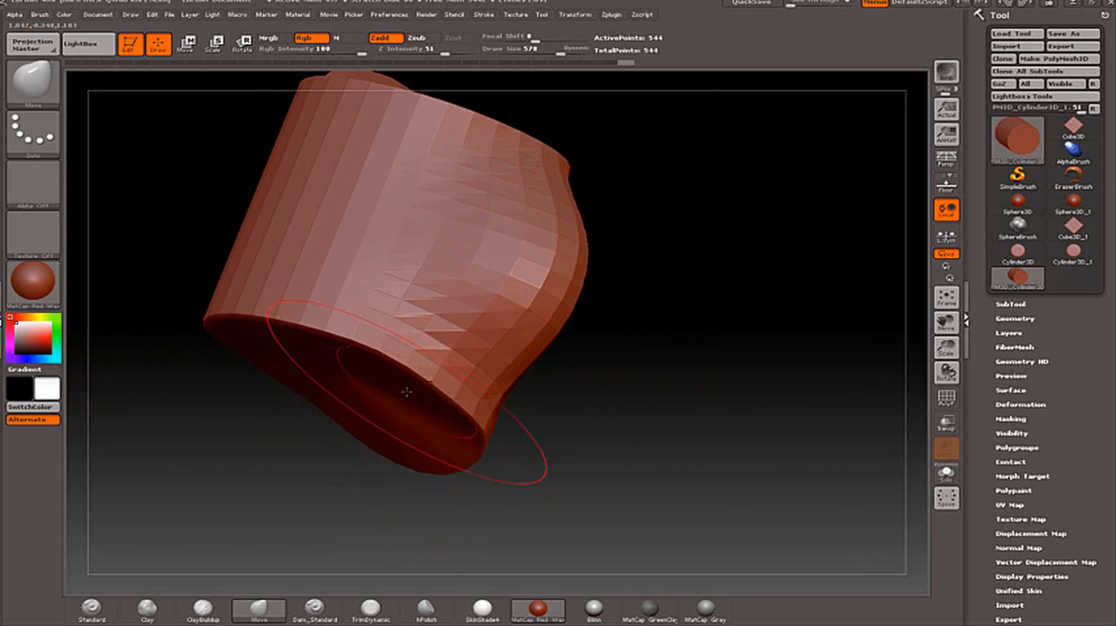
mouse_move(340, 393)
left_mouse_down()
mouse_move(351, 404)
mouse_move(342, 440)
left_mouse_up()
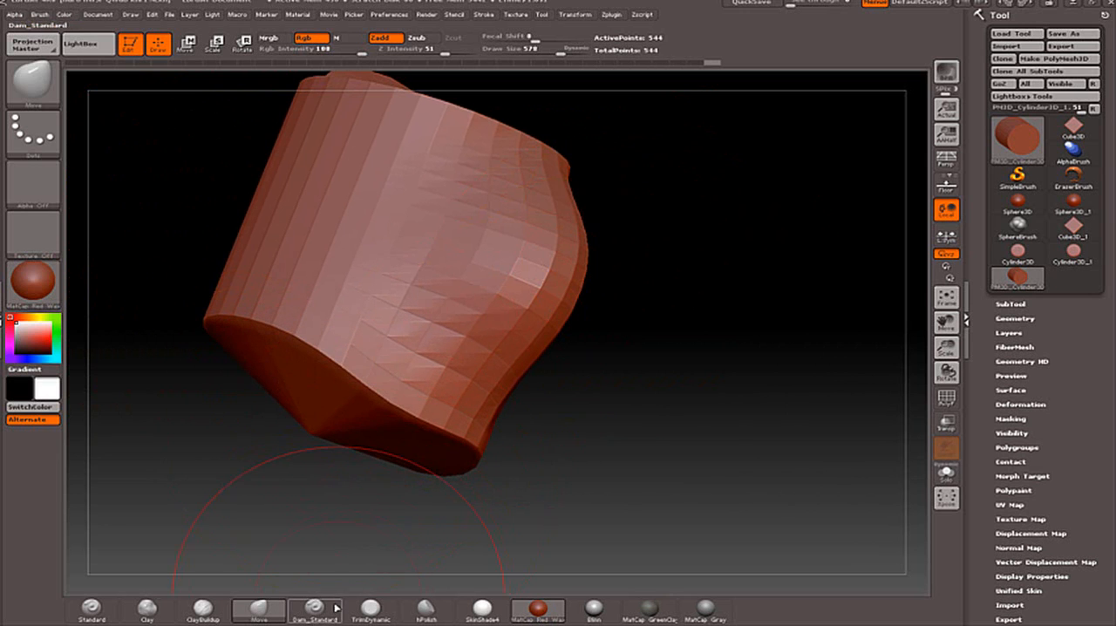
Stretch the lower edge into a long toe, push its tip back in, and reshape the underside and upper rim with the Move brush.
mouse_move(655, 271)
left_mouse_down()
mouse_move(666, 319)
mouse_move(608, 291)
mouse_move(716, 308)
left_mouse_up()
mouse_move(717, 356)
left_mouse_down()
mouse_move(747, 374)
mouse_move(663, 366)
mouse_move(815, 381)
left_mouse_up()
left_click_drag(718, 384, 834, 379)
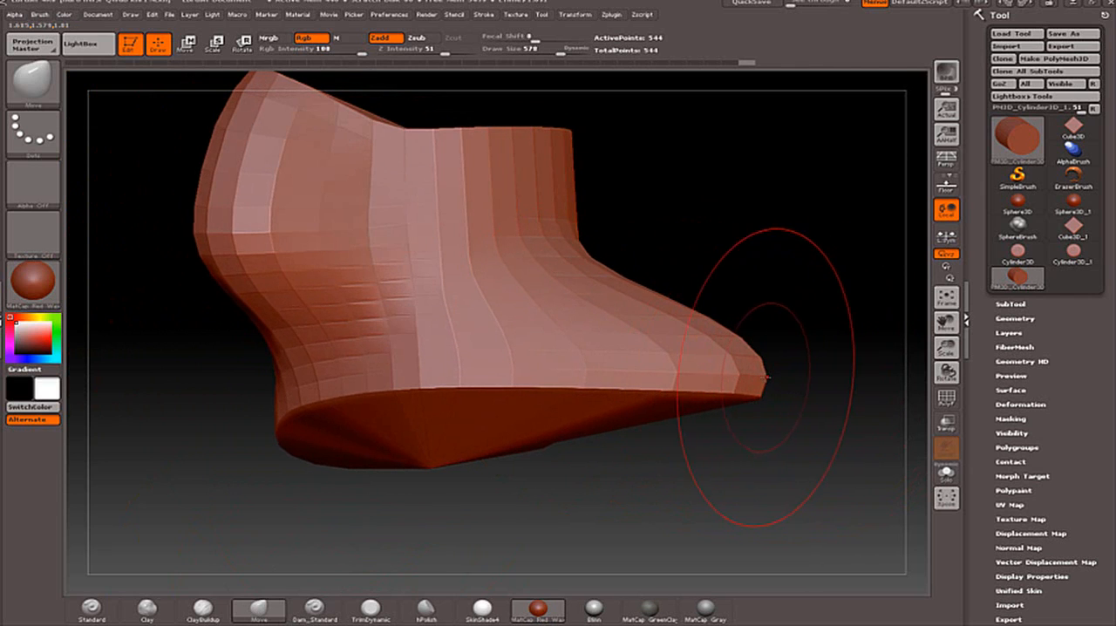
left_click_drag(765, 379, 647, 301)
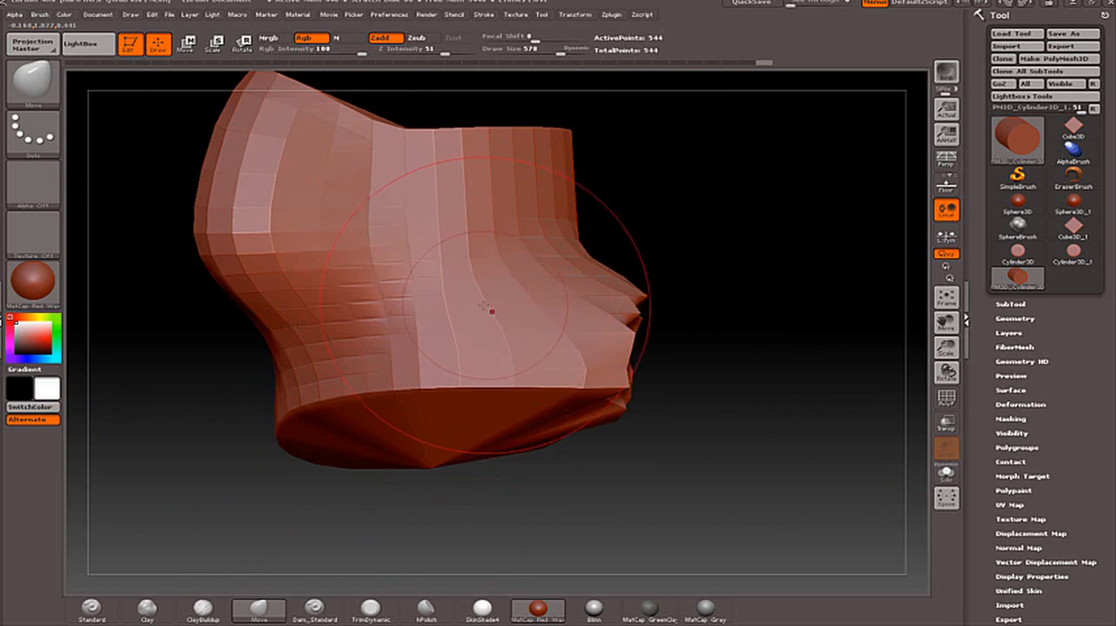
left_click_drag(545, 480, 662, 458)
mouse_move(418, 424)
left_mouse_down()
mouse_move(397, 350)
mouse_move(382, 374)
left_mouse_up()
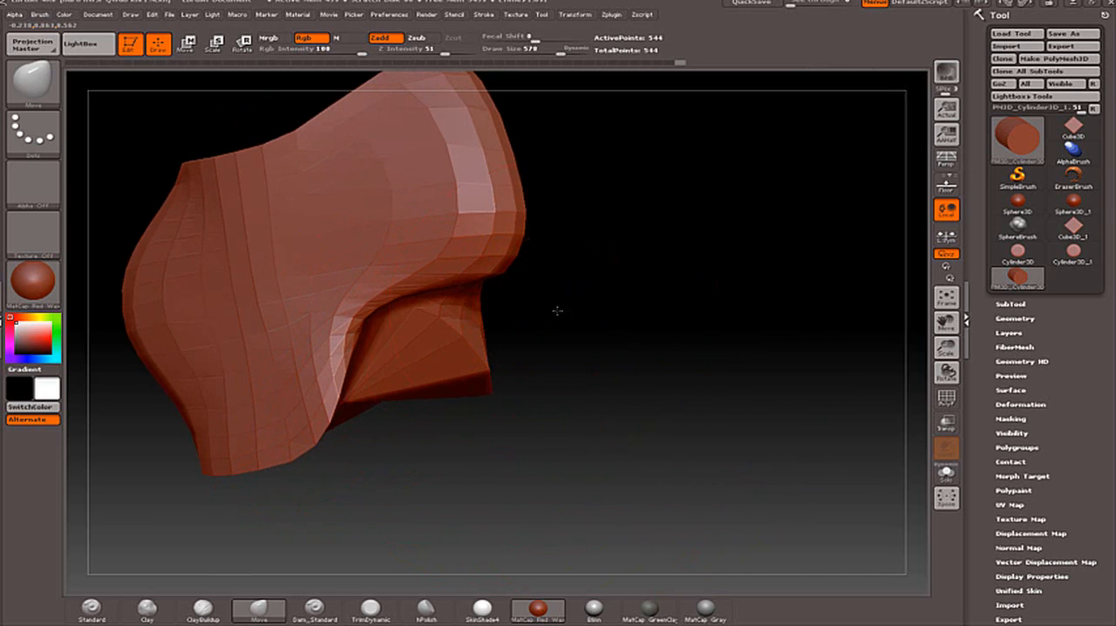
mouse_move(556, 311)
left_mouse_down()
mouse_move(547, 281)
mouse_move(468, 211)
left_mouse_up()
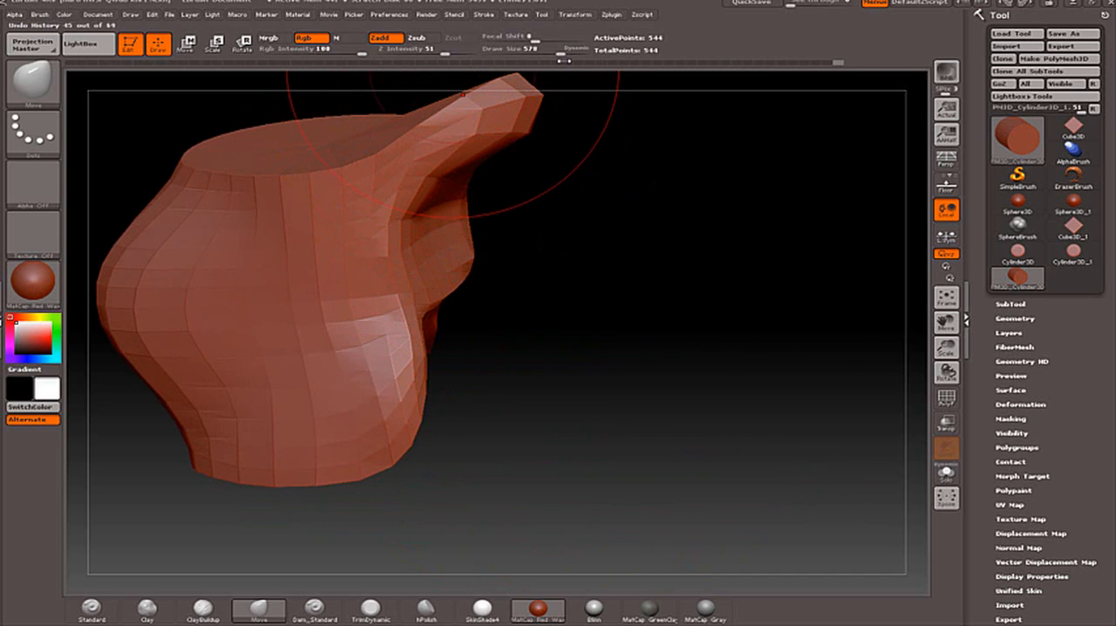
Reduce the Move brush's Draw Size to 156 and pull small details into the mesh's side and lower edge.
left_click_drag(568, 54, 524, 57)
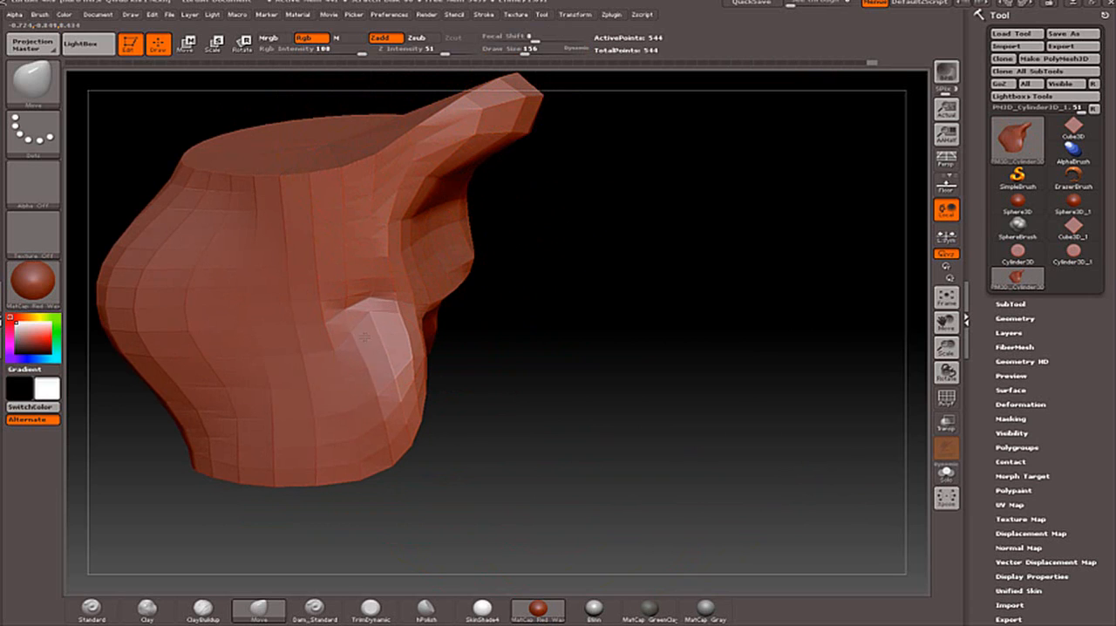
left_click_drag(365, 336, 370, 350)
left_click_drag(522, 359, 555, 351)
left_click_drag(342, 319, 339, 378)
left_click_drag(371, 417, 378, 429)
left_click_drag(362, 472, 358, 480)
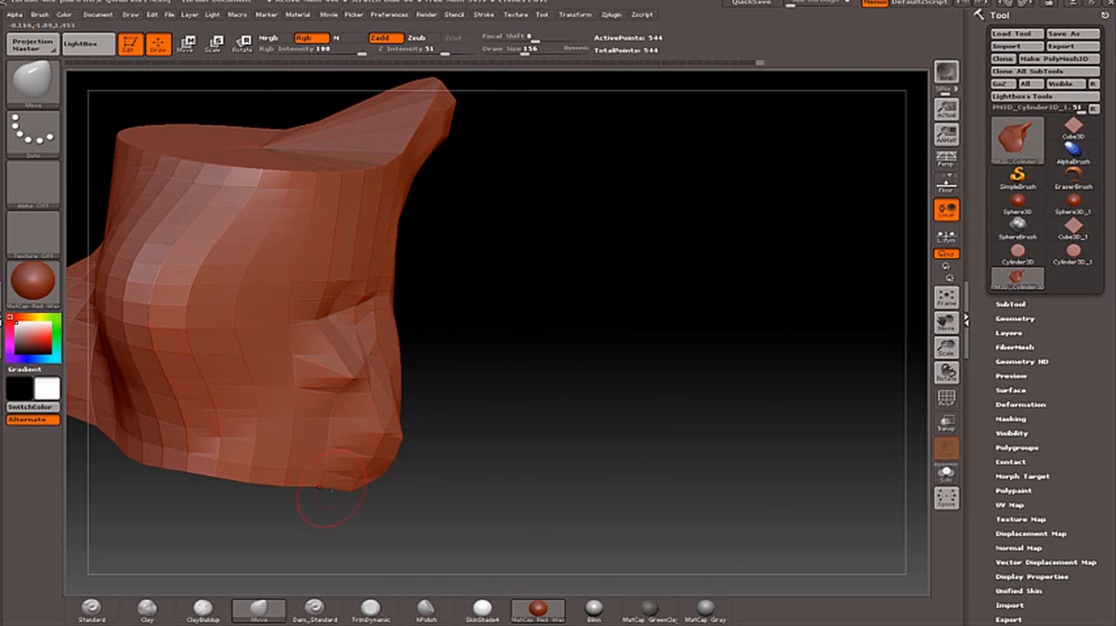
left_click_drag(212, 478, 205, 483)
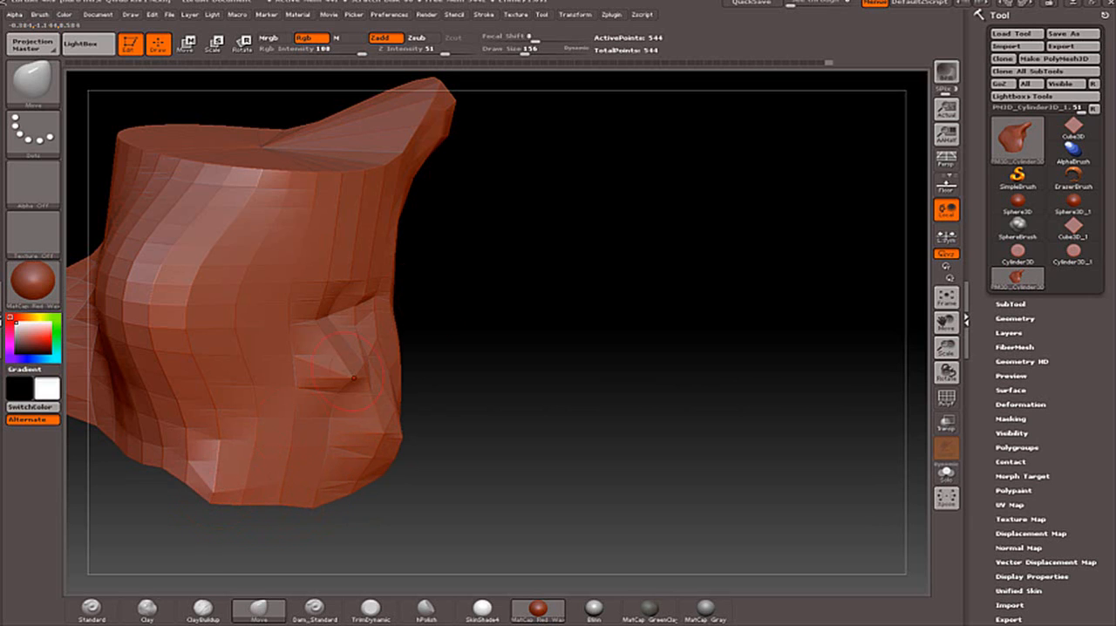
Pull small points out of the mesh's opposite side and just below its upper rim with the Move brush.
mouse_move(418, 269)
left_mouse_down()
mouse_move(471, 282)
mouse_move(558, 252)
mouse_move(680, 241)
left_mouse_up()
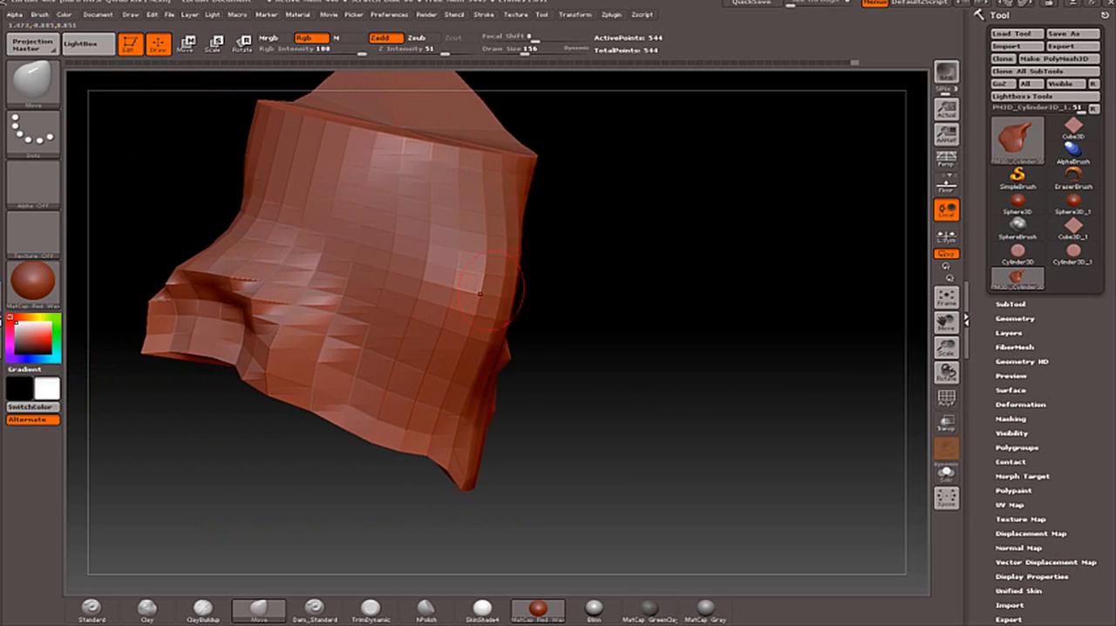
mouse_move(516, 295)
left_mouse_down()
mouse_move(526, 281)
mouse_move(517, 247)
left_mouse_up()
left_click_drag(529, 199, 523, 202)
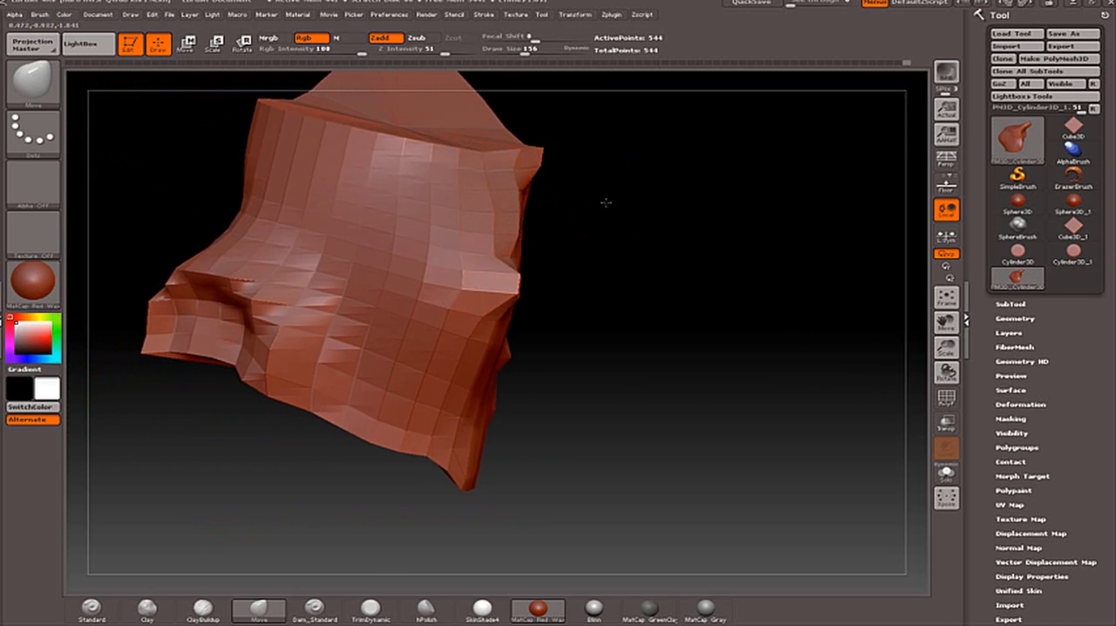
left_click_drag(605, 200, 753, 217)
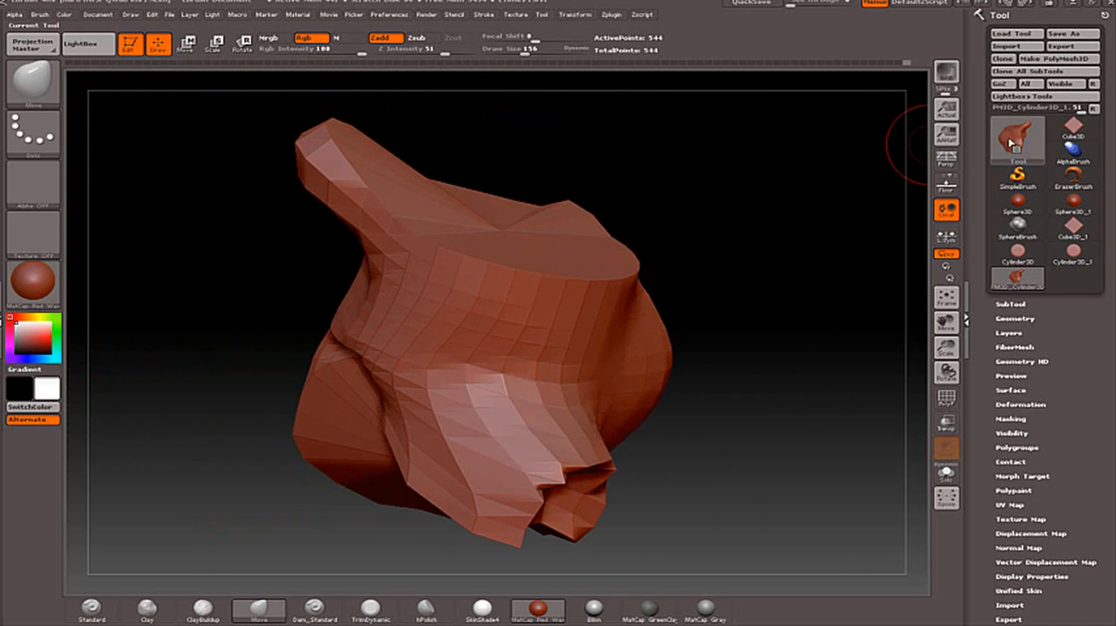
Open the selection of available tools from the current tool and preview the Ring3D mesh.
mouse_move(1017, 141)
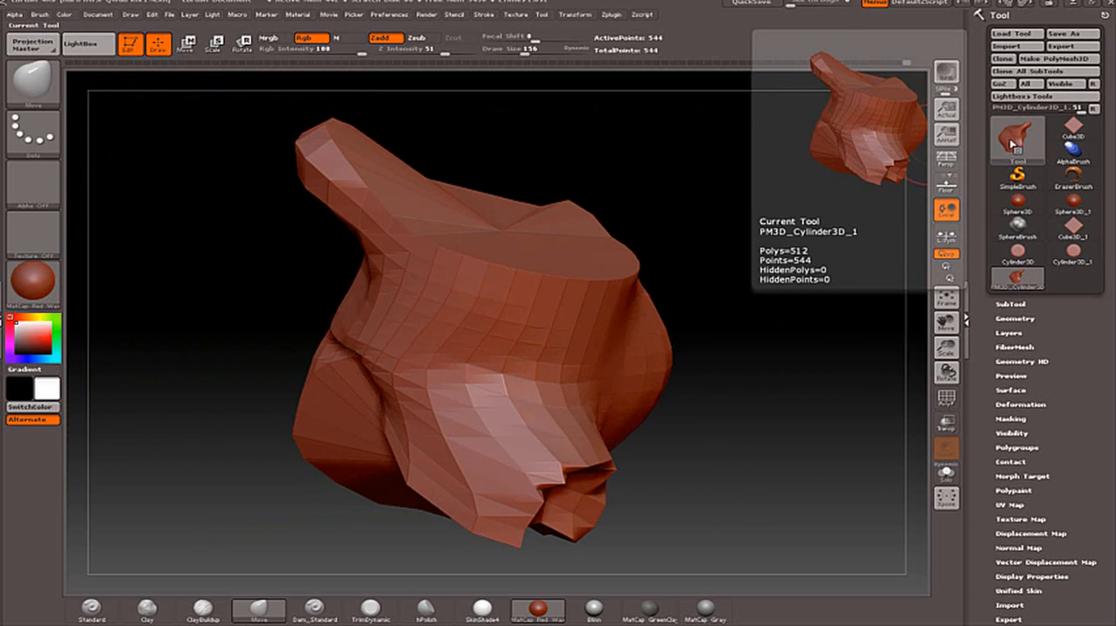
left_click(1017, 136)
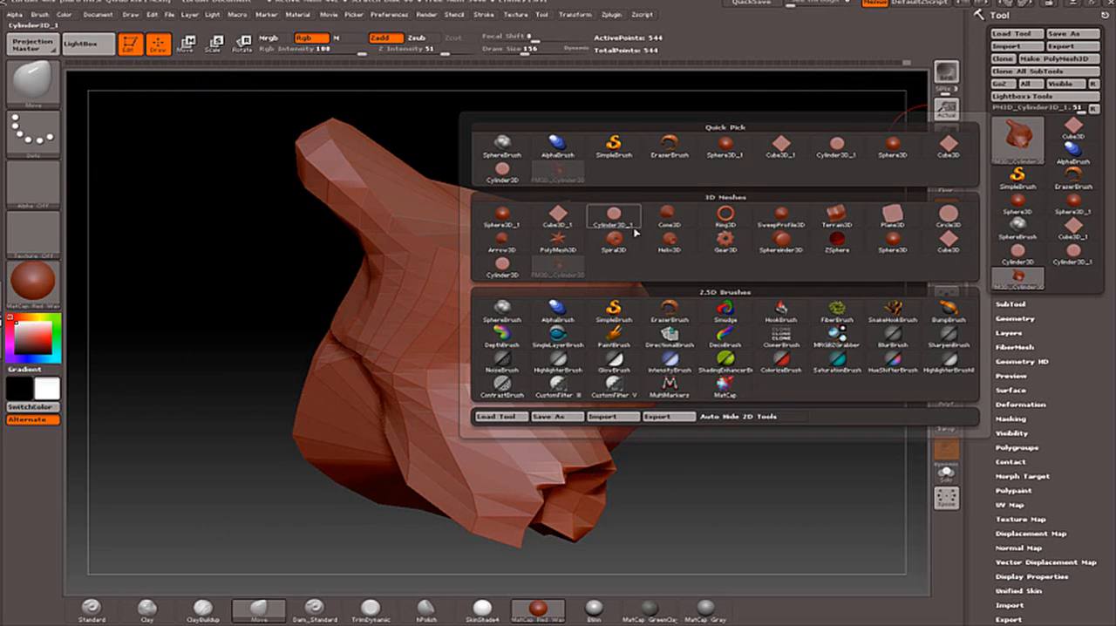
mouse_move(728, 214)
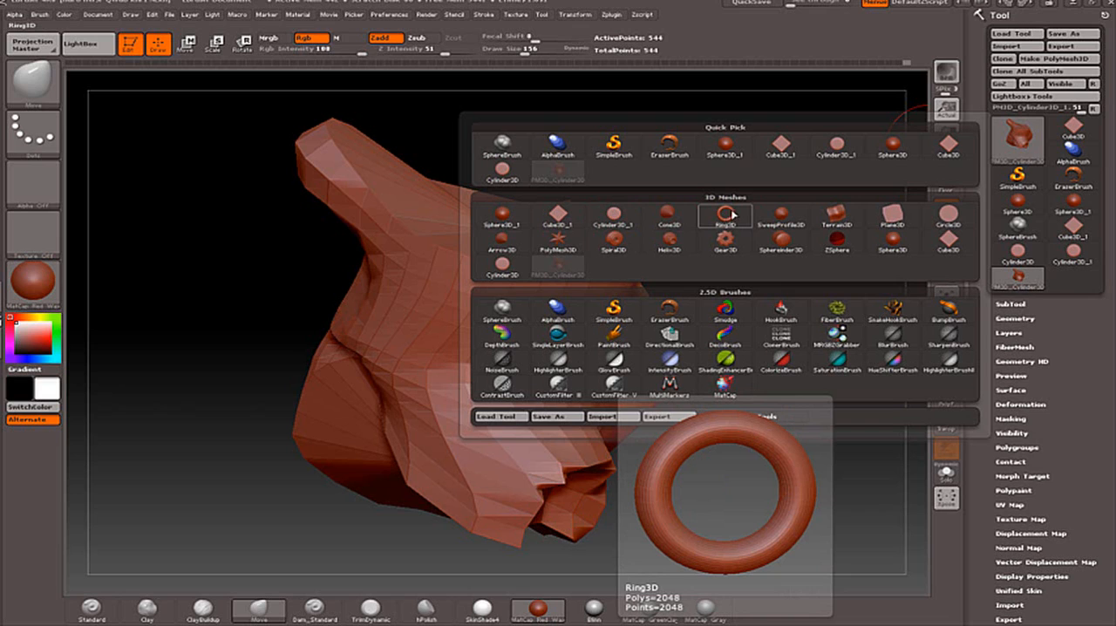